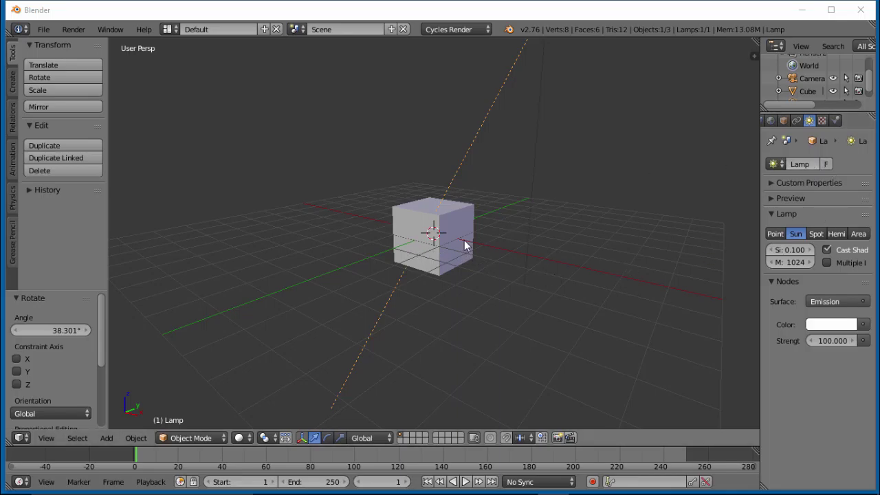
Select the cube in the 3D view instead of the sun lamp
scroll(453, 231, down, 4)
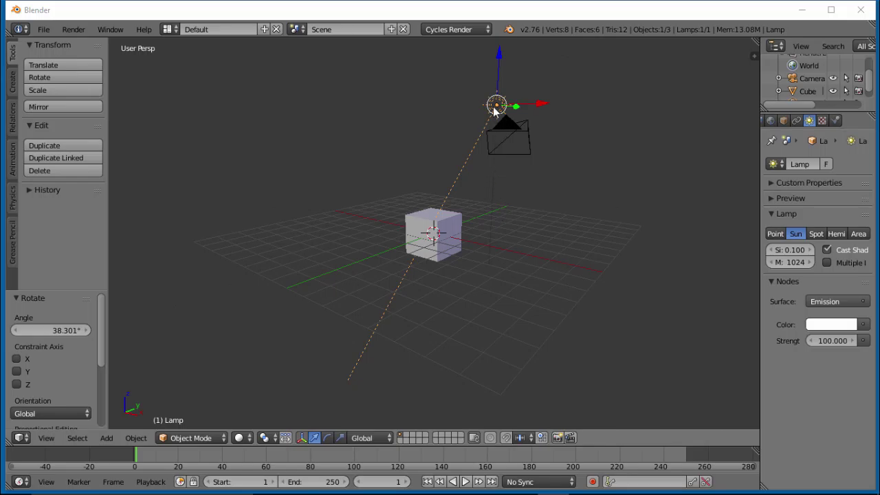
middle_drag(497, 144, 533, 251)
scroll(534, 256, up, 3)
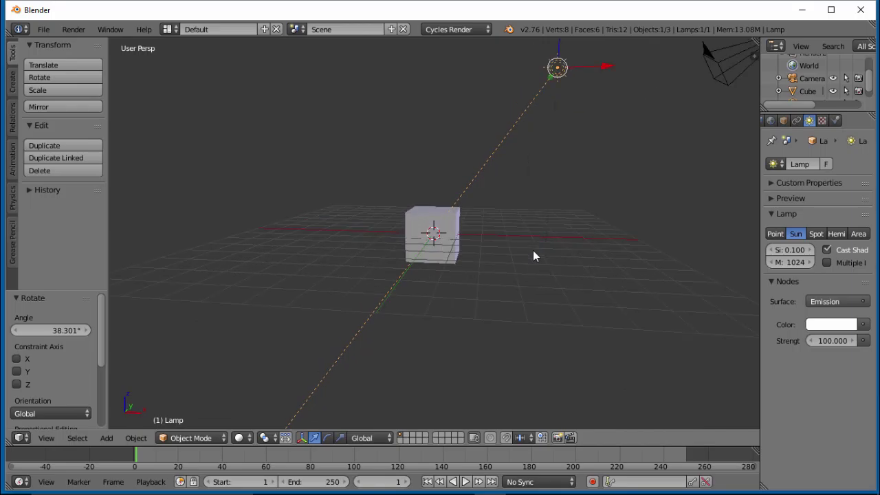
middle_drag(533, 255, 533, 256)
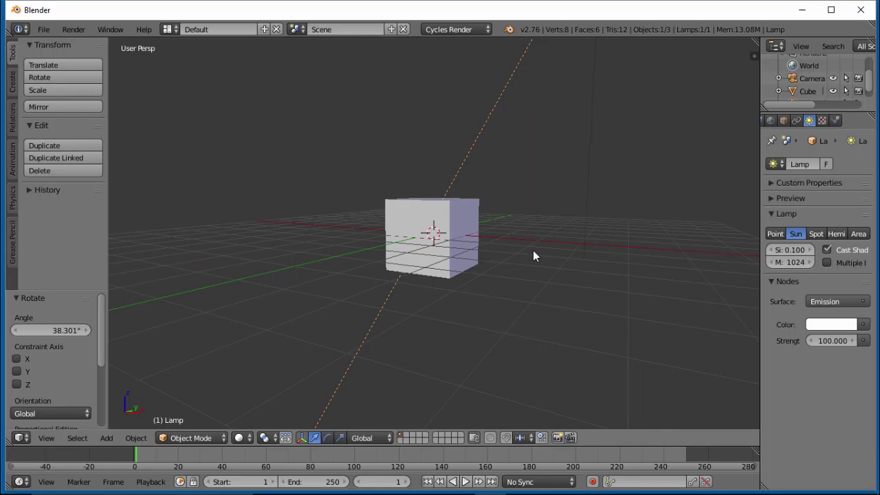
right_click(534, 256)
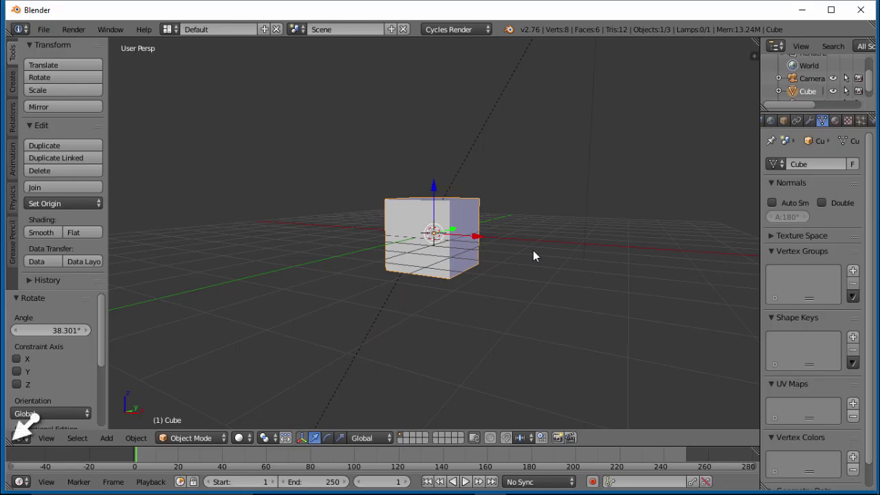
Split the 3D view into two areas side by side and change the new area to the UV/Image Editor
mouse_move(9, 442)
mouse_down()
mouse_move(436, 442)
mouse_move(424, 429)
mouse_up()
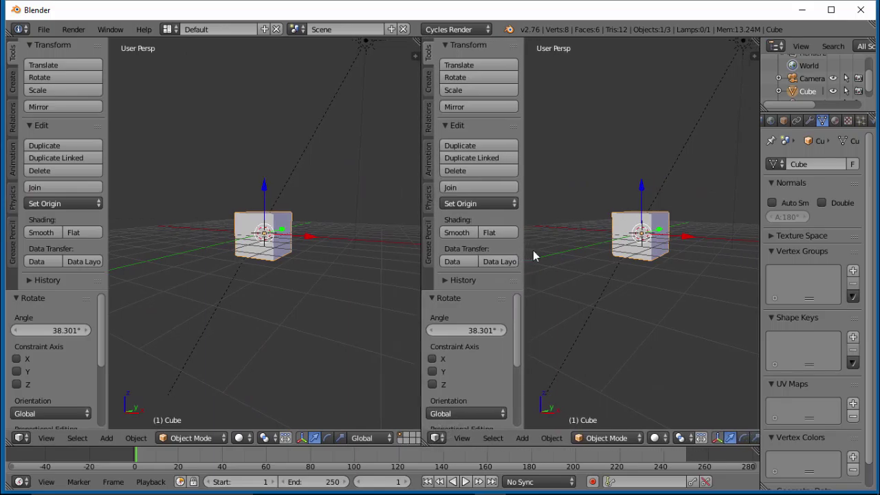
click(19, 438)
click(58, 337)
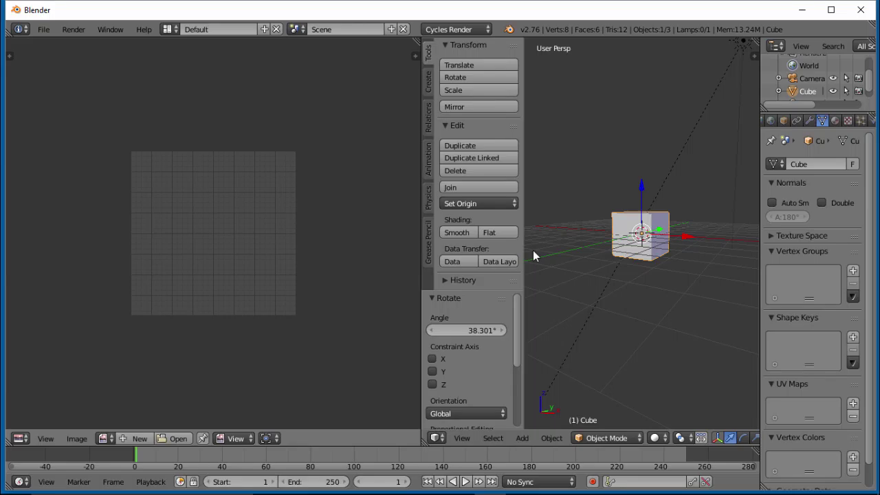
Enter Edit Mode on the cube with all faces selected and bring up the UV mapping options
scroll(213, 233, up, 2)
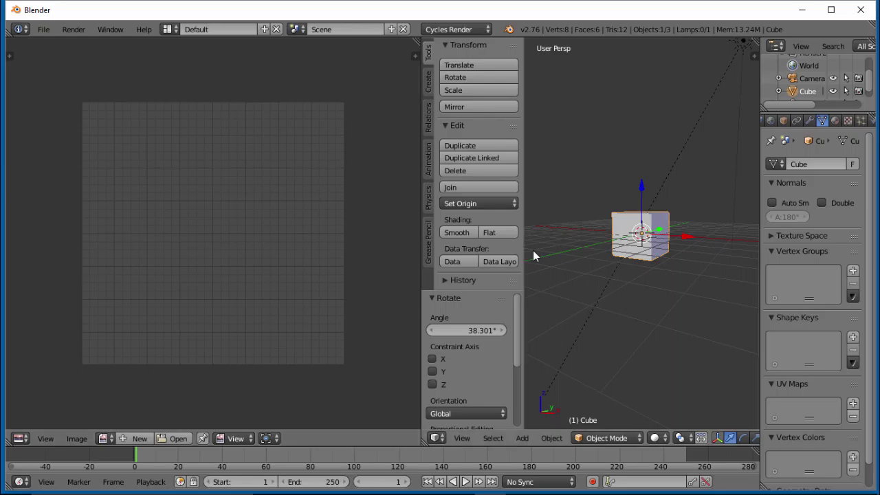
scroll(534, 256, up, 1)
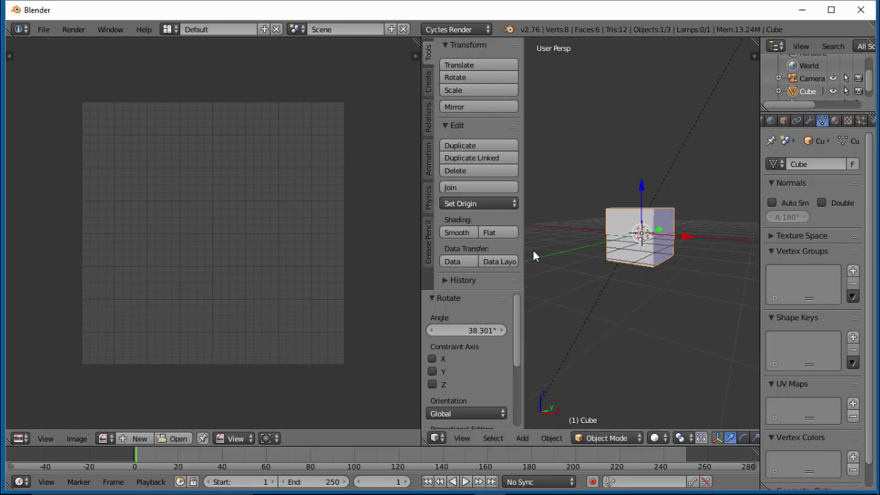
key(Tab)
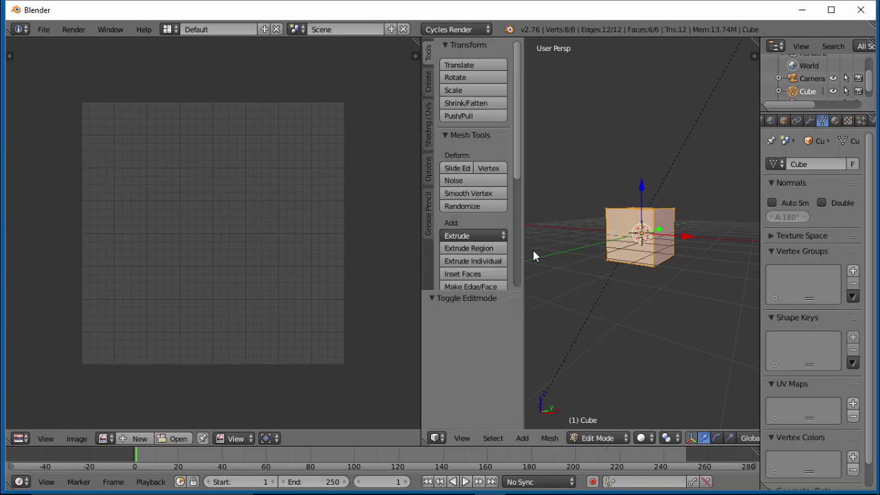
key(u)
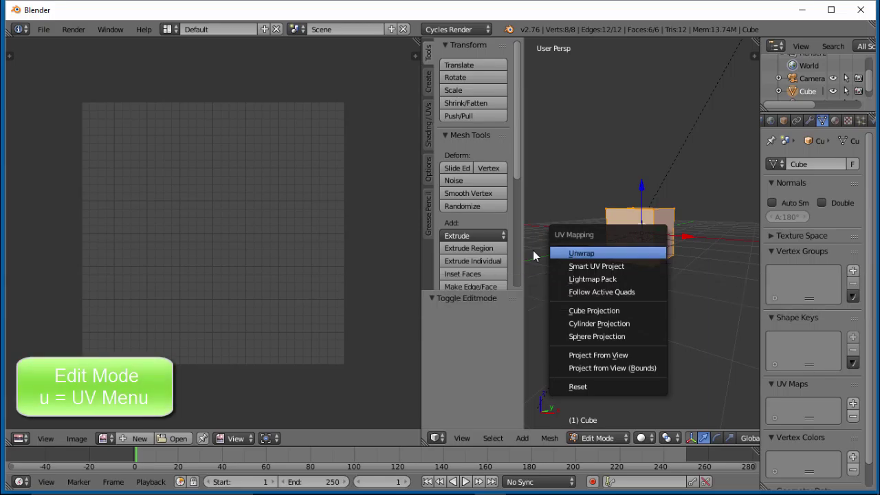
Examine the available UV mapping methods, from Unwrap and Smart UV Project through the projection options to Project from View
key(Down)
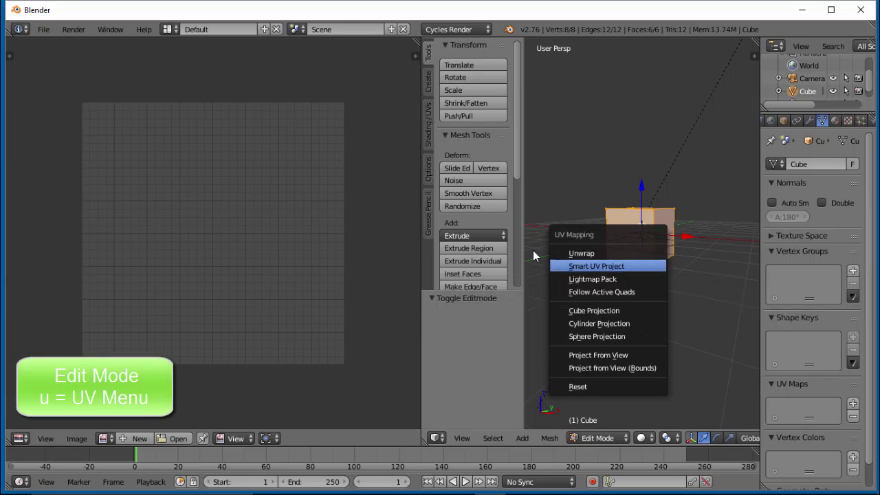
key(Up)
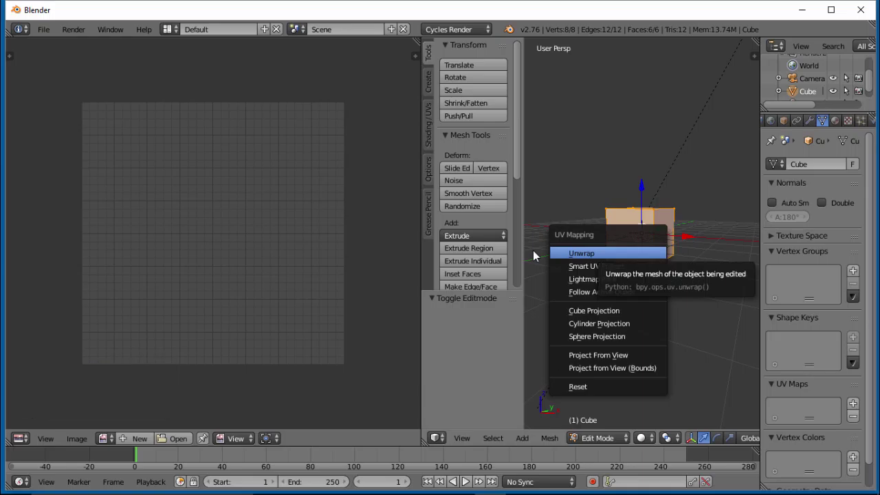
key(Down)
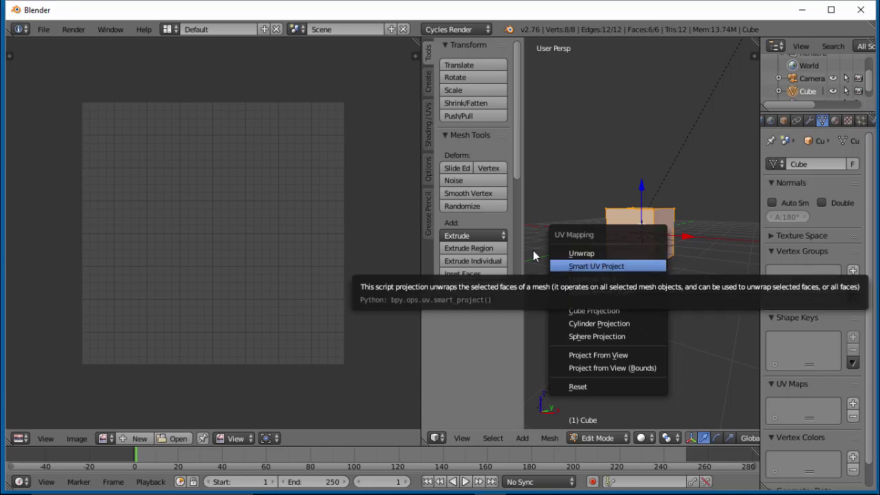
key(Down)
key(Down)
key(Up)
key(Up)
key(Down)
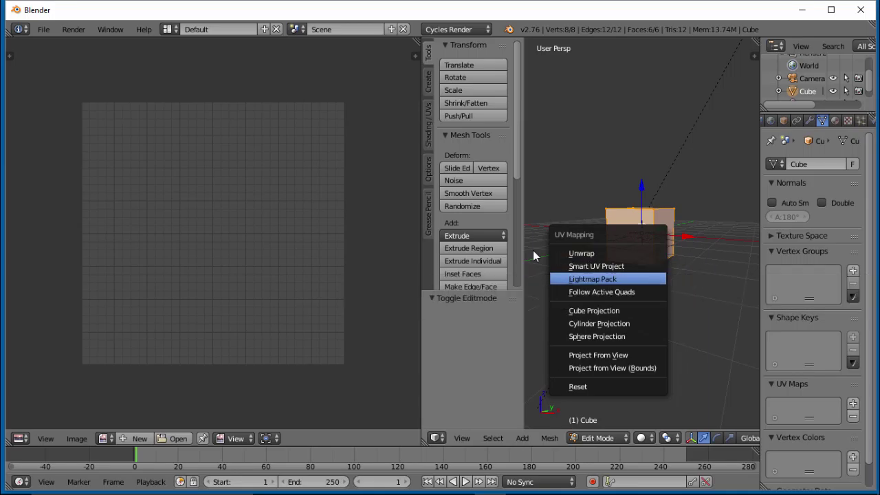
key(Down)
key(Down)
key(Down)
key(Down)
key(Down)
key(Up)
key(Up)
key(Down)
key(Up)
key(Up)
key(Down)
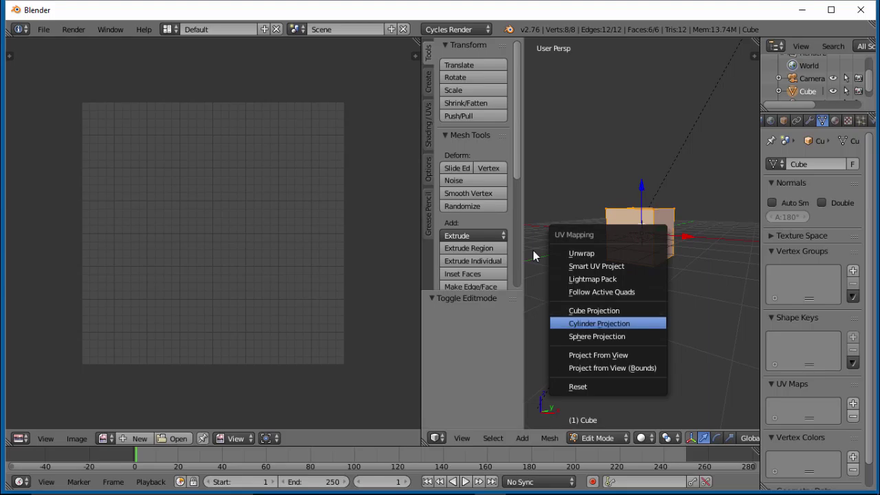
key(Up)
key(Up)
key(Up)
key(Up)
key(Down)
key(Down)
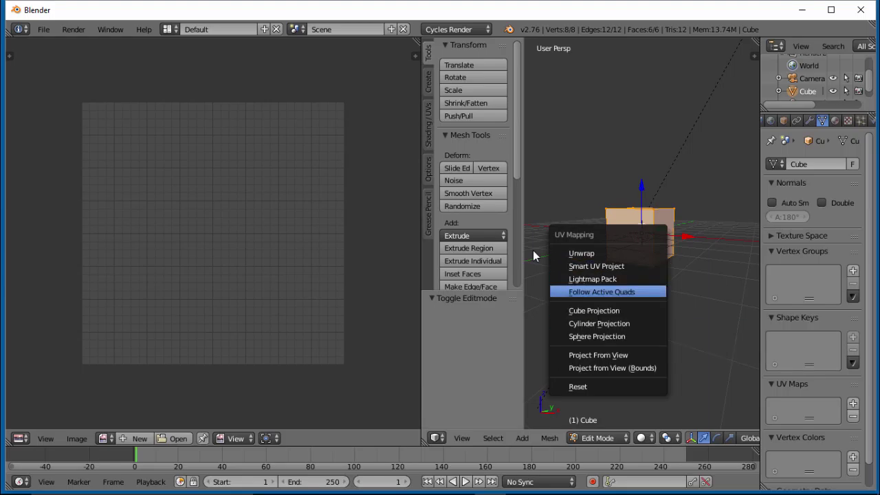
key(Down)
key(Down)
key(Down)
key(Down)
key(Down)
key(Down)
key(Up)
key(Up)
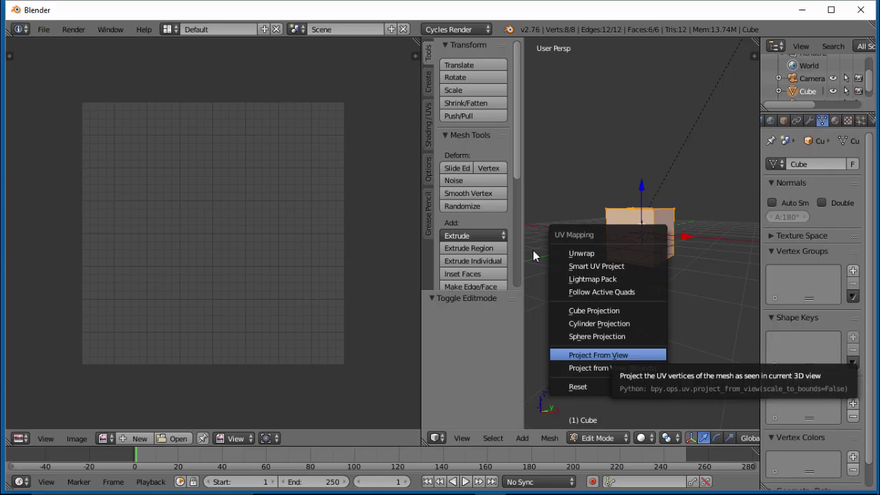
key(Up)
key(Up)
key(Up)
key(Up)
key(Up)
key(Up)
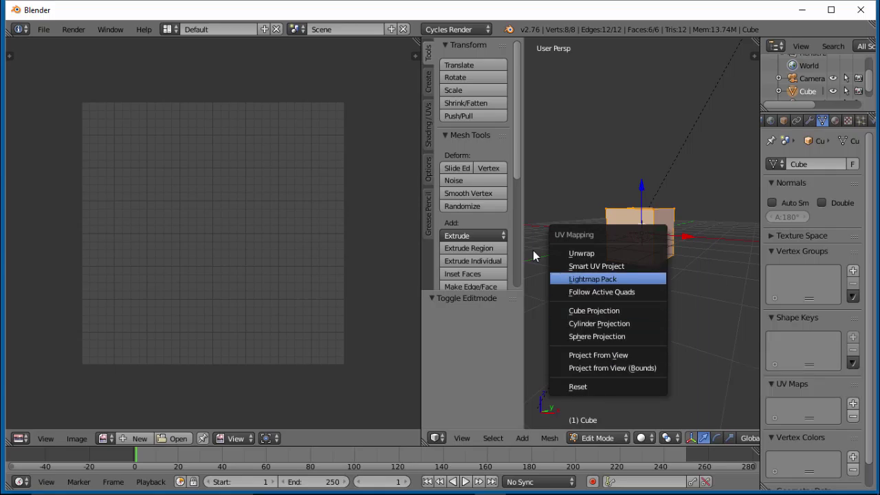
key(Down)
key(Down)
key(Up)
Unwrap the cube with Smart UV Project, using an angle limit of 66, island margin 0 and Correct Aspect on
key(Up)
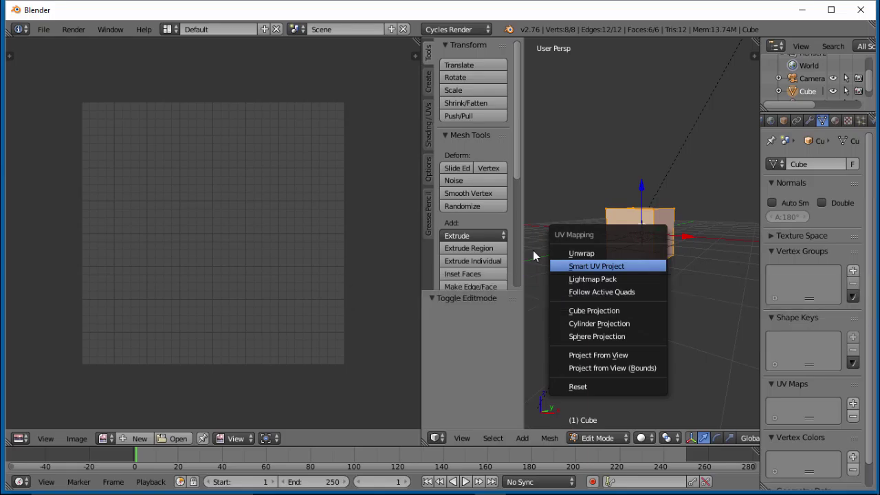
key(Return)
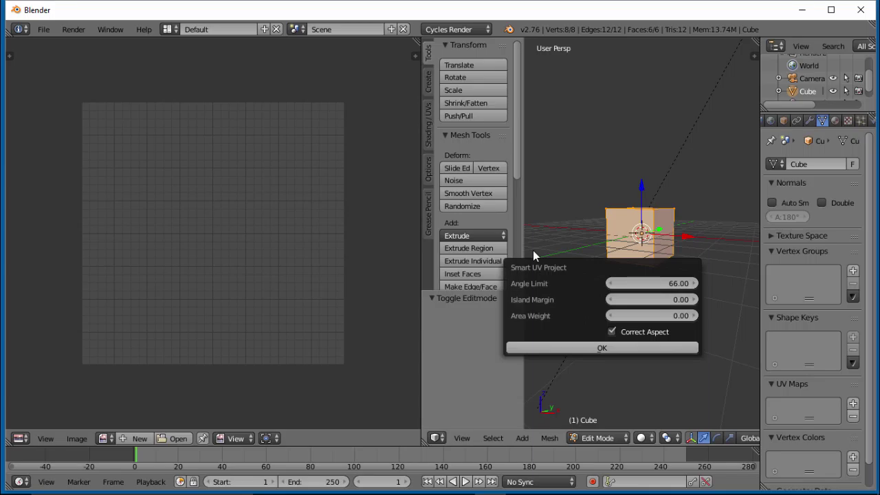
key(Return)
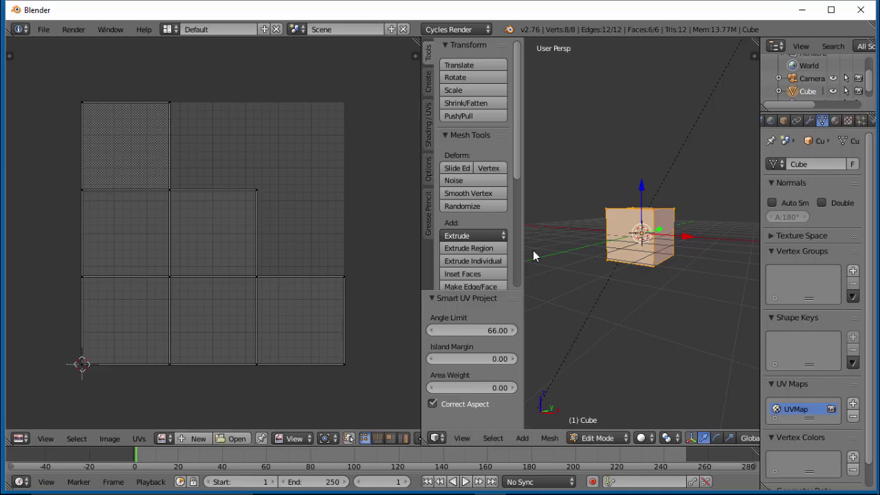
Start a new image for the cube's UV layout and name it box
middle_drag(533, 256, 514, 291)
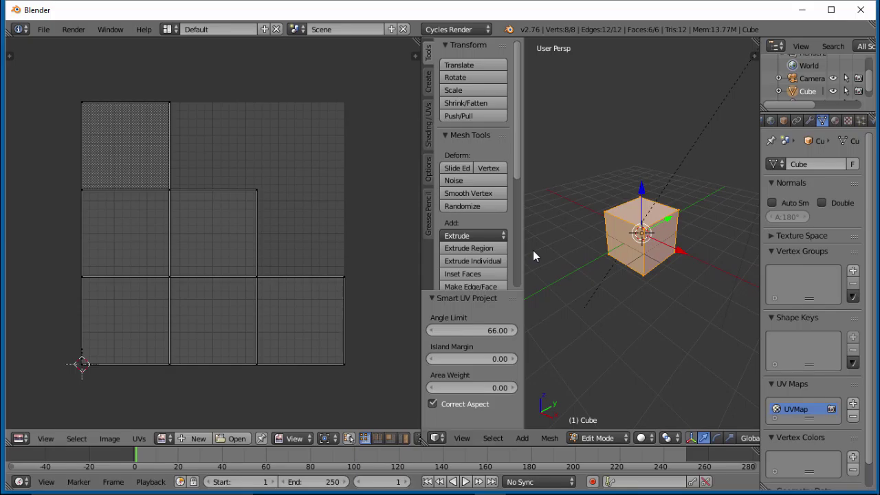
mouse_move(533, 256)
middle_down()
mouse_move(534, 228)
mouse_move(534, 256)
middle_up()
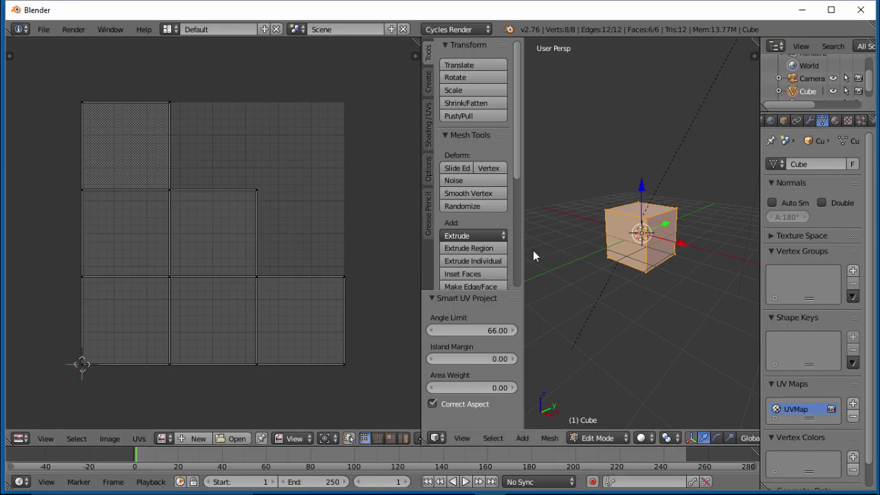
scroll(213, 234, down, 2)
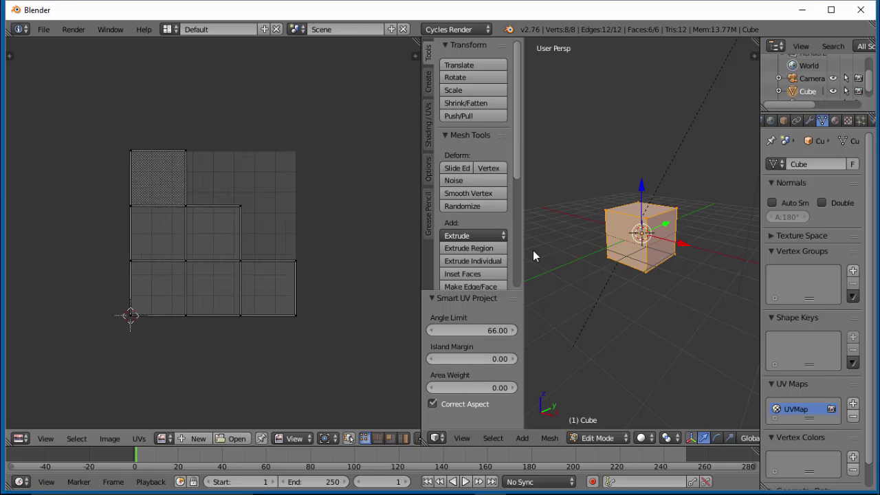
scroll(213, 234, up, 1)
scroll(213, 233, up, 2)
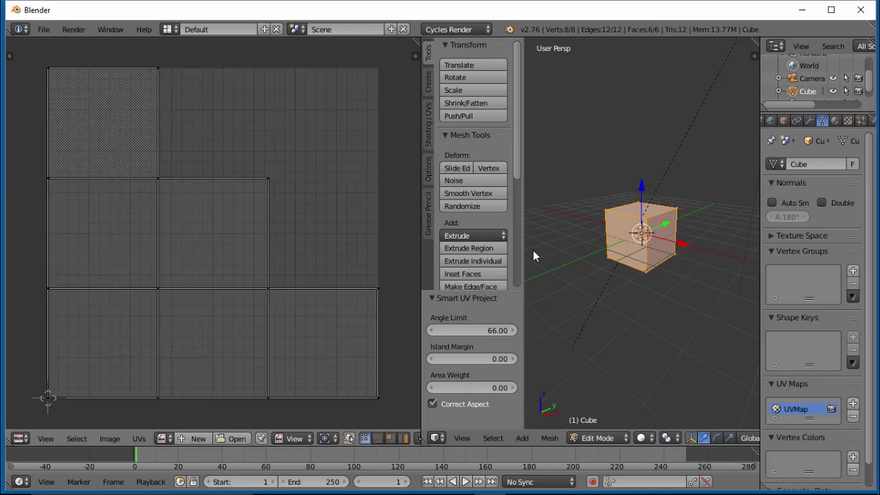
scroll(213, 234, down, 1)
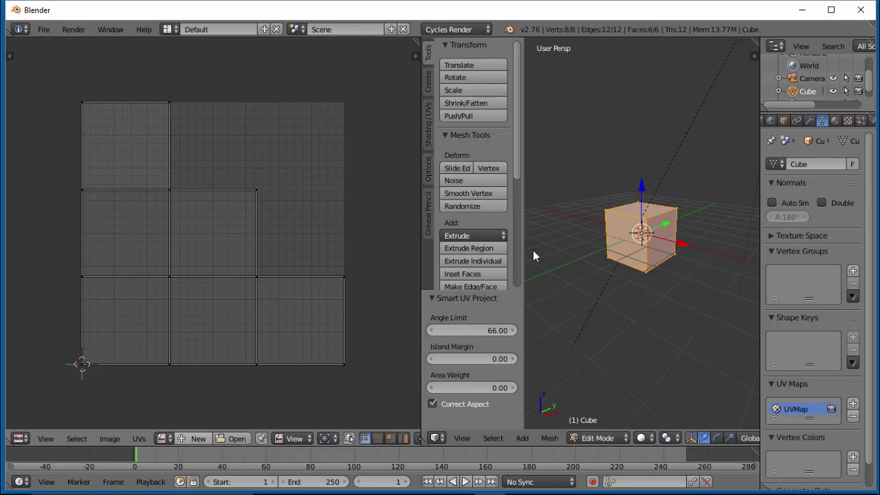
click(197, 439)
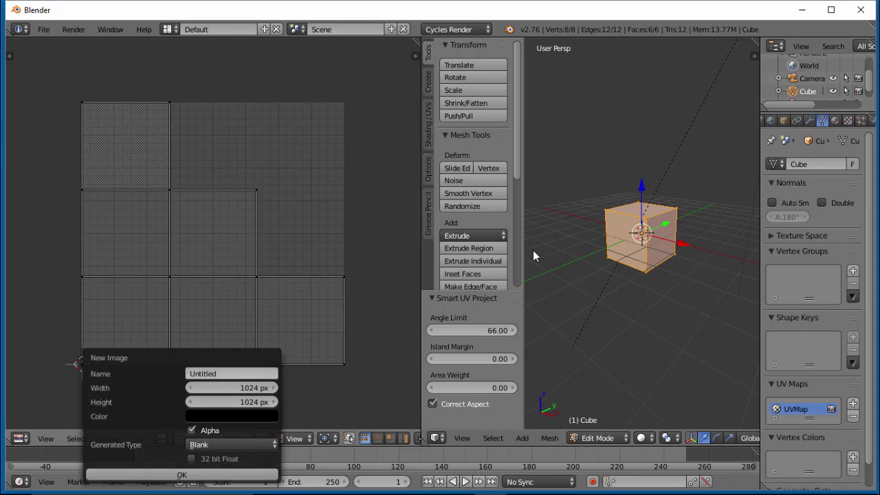
click(219, 374)
text(box)
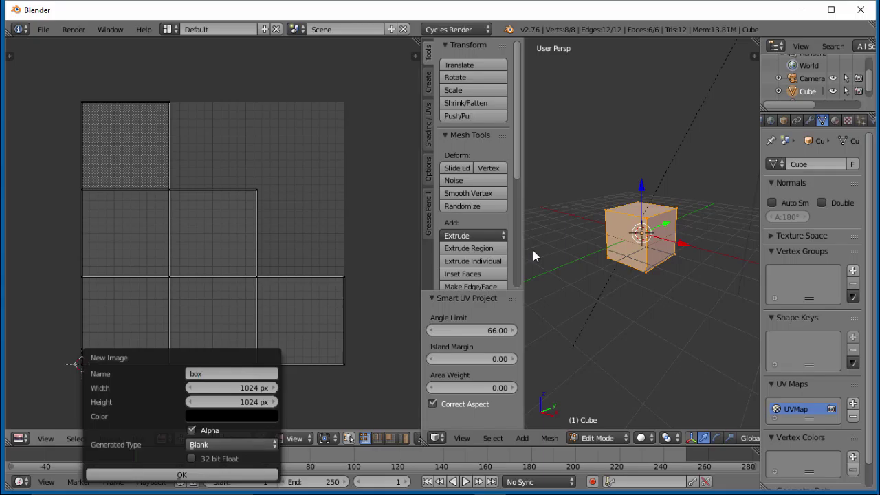
Try the UV Grid and Color Grid generated types for the new image and settle on UV Grid
click(232, 445)
click(203, 416)
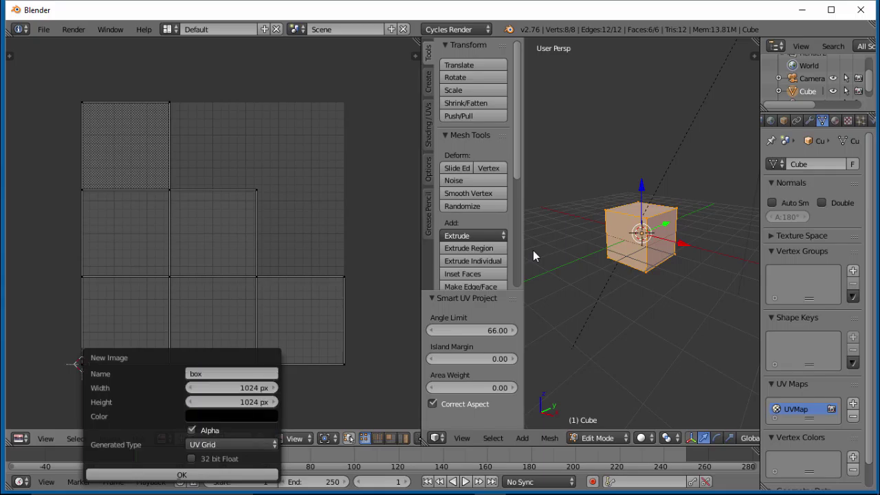
click(232, 444)
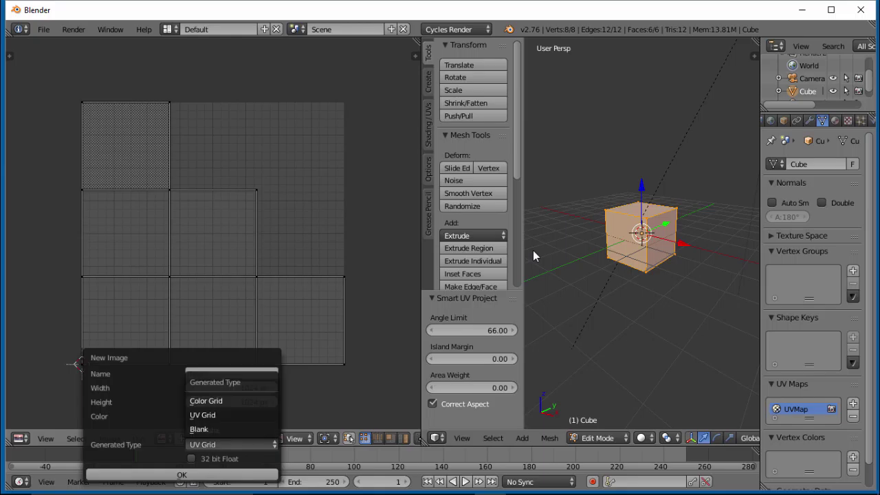
click(206, 401)
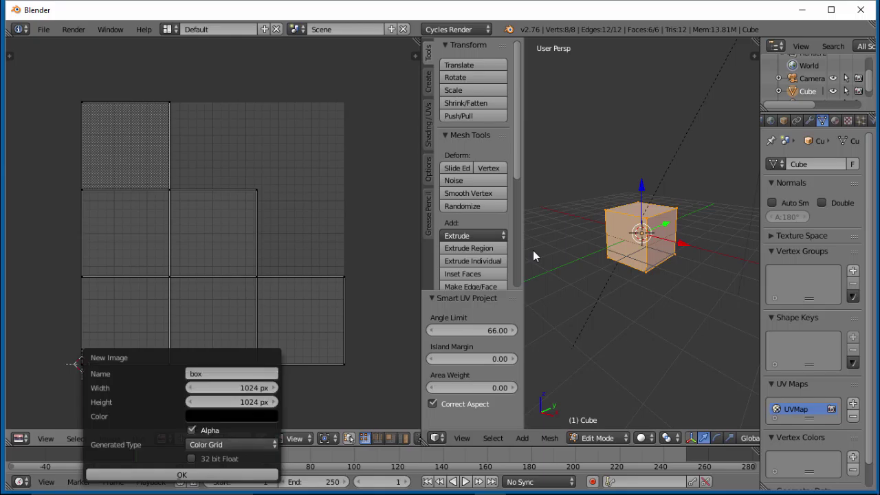
click(231, 444)
click(204, 416)
click(232, 445)
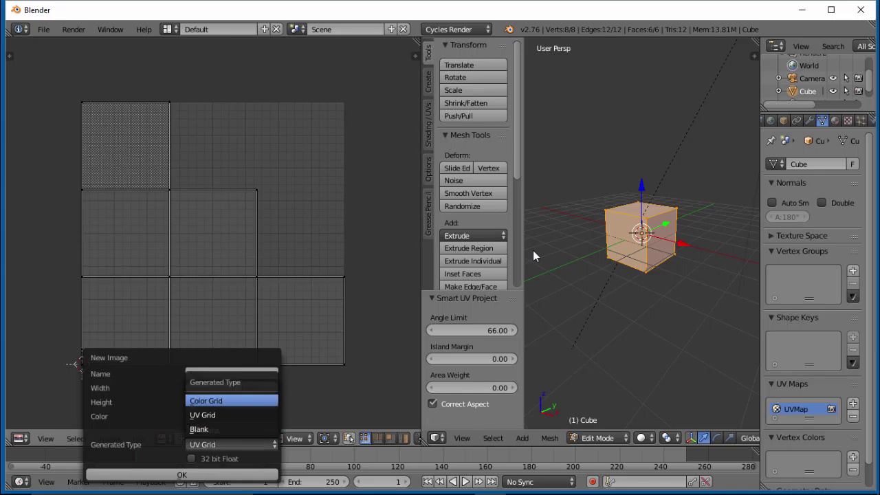
click(214, 401)
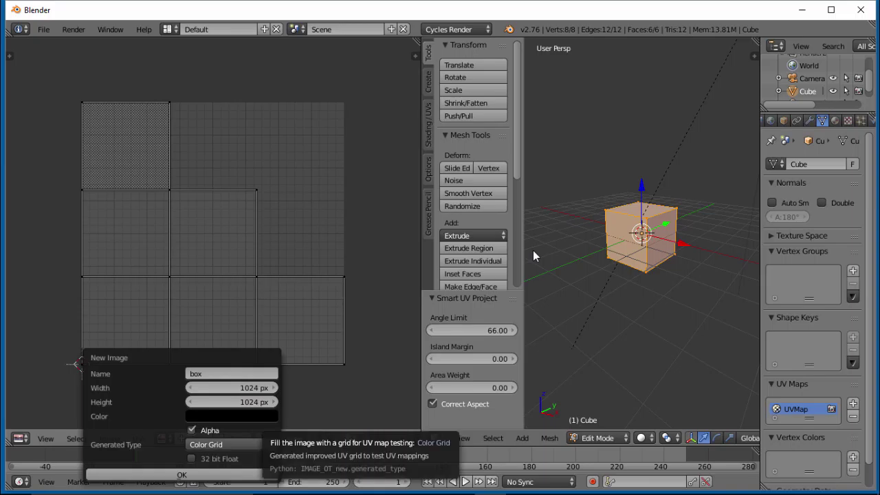
click(231, 444)
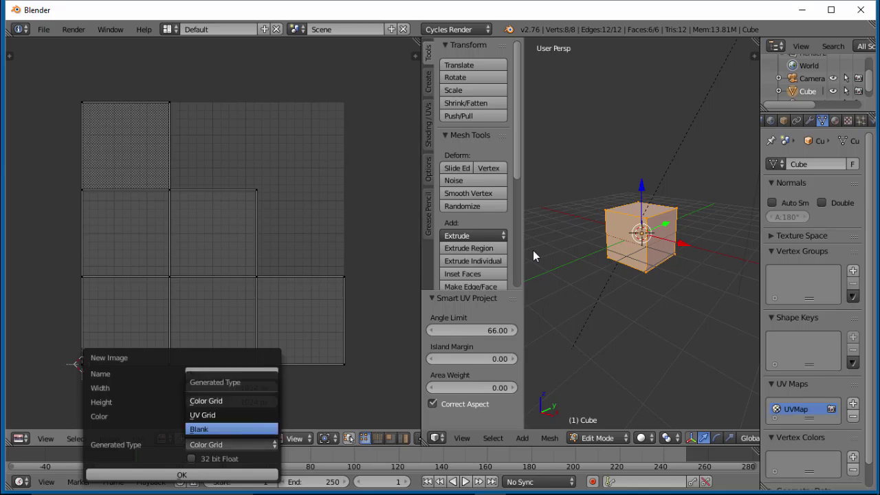
click(215, 414)
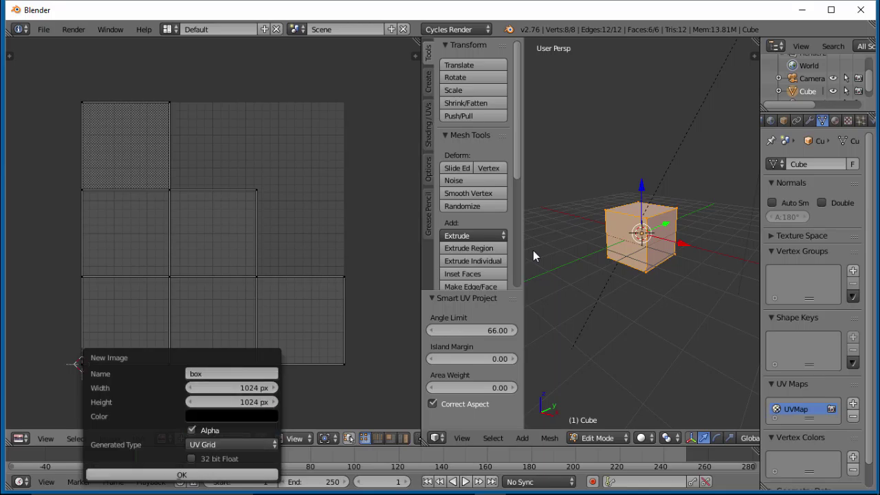
Create the box image as a 1024 × 1024 px UV Grid with alpha behind the cube's UV layout
click(181, 474)
scroll(213, 234, down, 4)
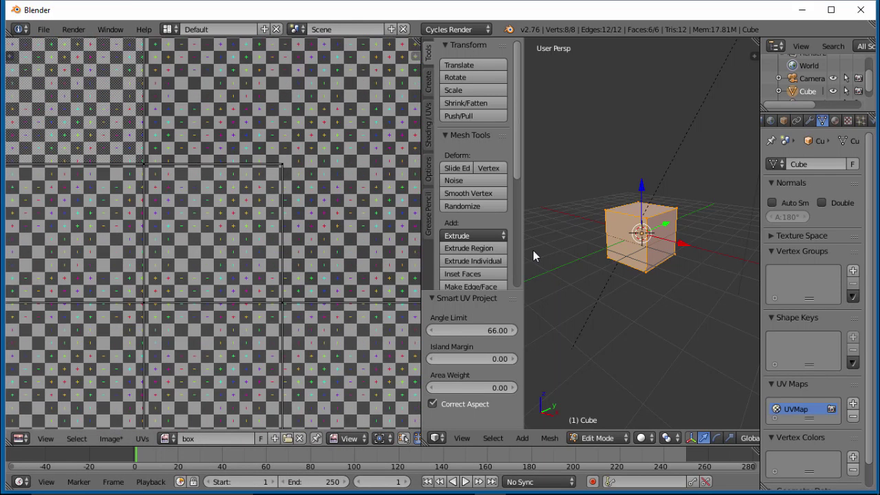
scroll(214, 234, down, 1)
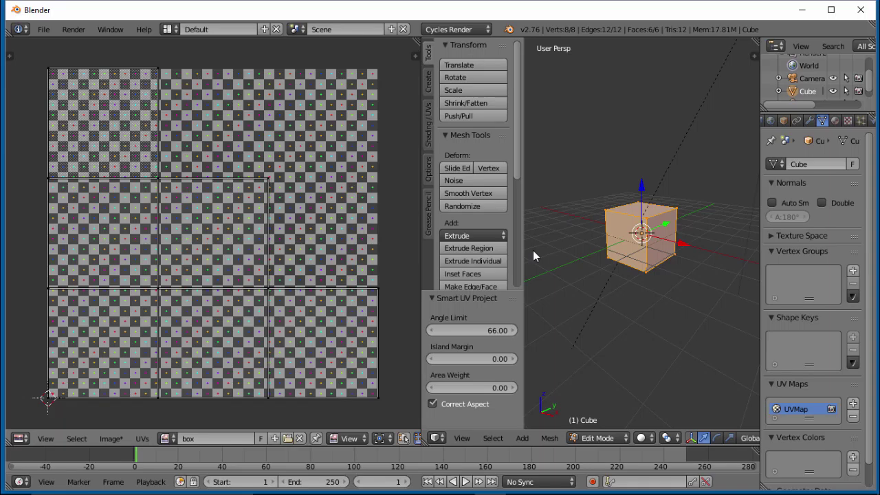
scroll(213, 234, down, 1)
scroll(213, 233, up, 1)
Change the UV editor area to the Node Editor and enable nodes for the cube's material
click(21, 438)
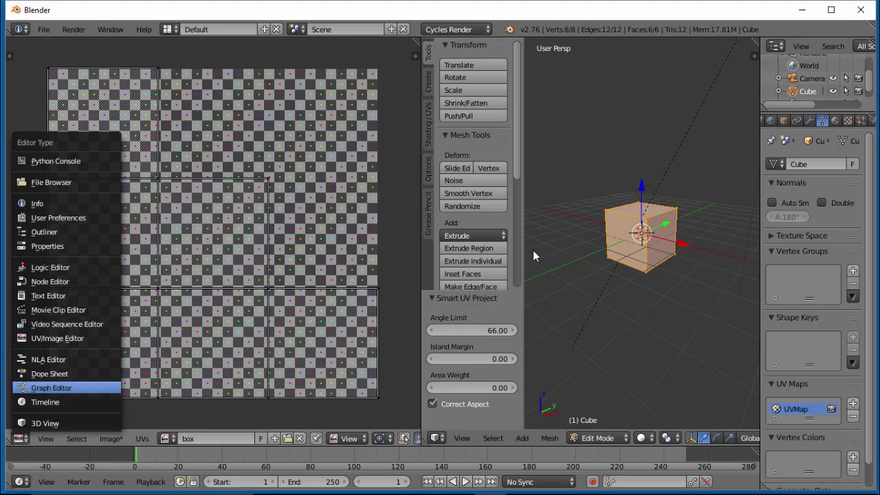
click(50, 281)
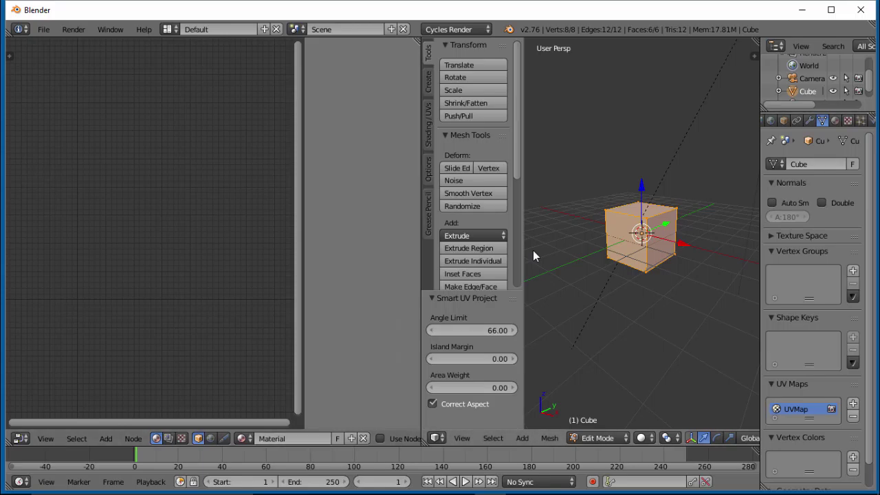
scroll(822, 120, down, 1)
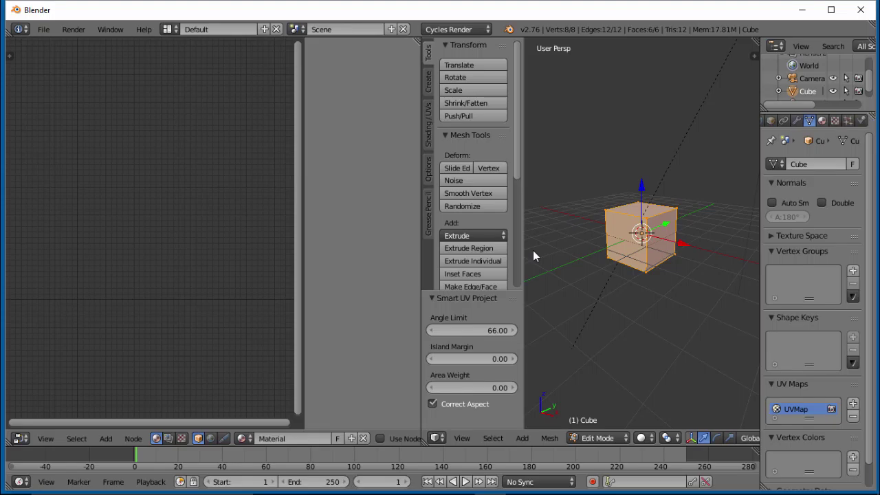
click(822, 120)
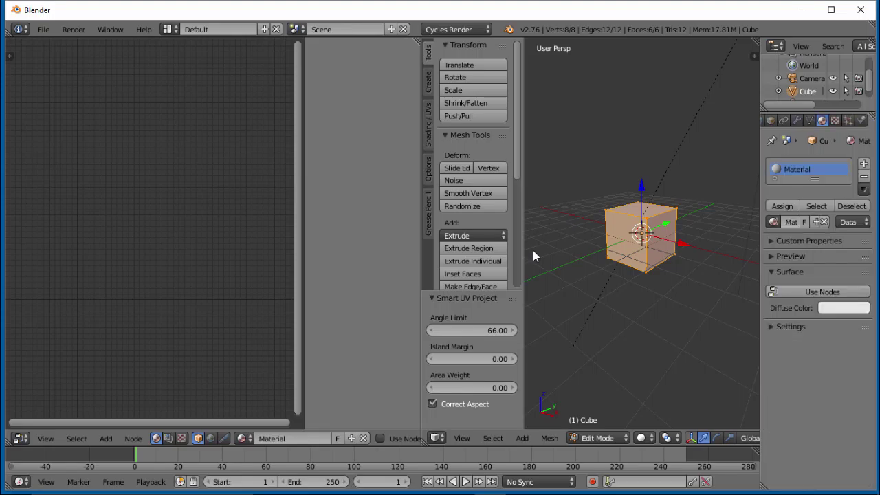
click(822, 291)
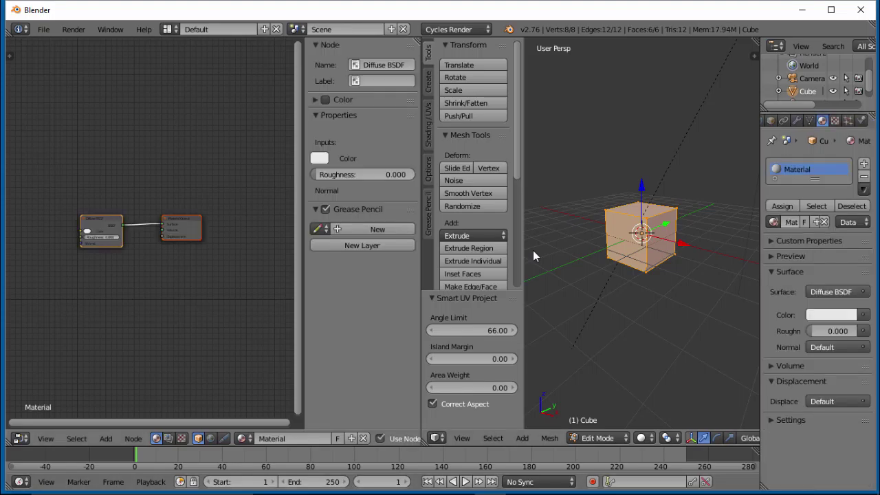
Shift the Material Output and Diffuse BSDF nodes aside and add an Image Texture node ahead of the Diffuse BSDF
mouse_move(183, 229)
mouse_down()
mouse_move(224, 251)
mouse_move(255, 248)
mouse_up()
mouse_move(101, 221)
mouse_down()
mouse_move(129, 225)
mouse_move(157, 250)
mouse_move(138, 218)
mouse_move(165, 233)
mouse_up()
scroll(151, 228, up, 9)
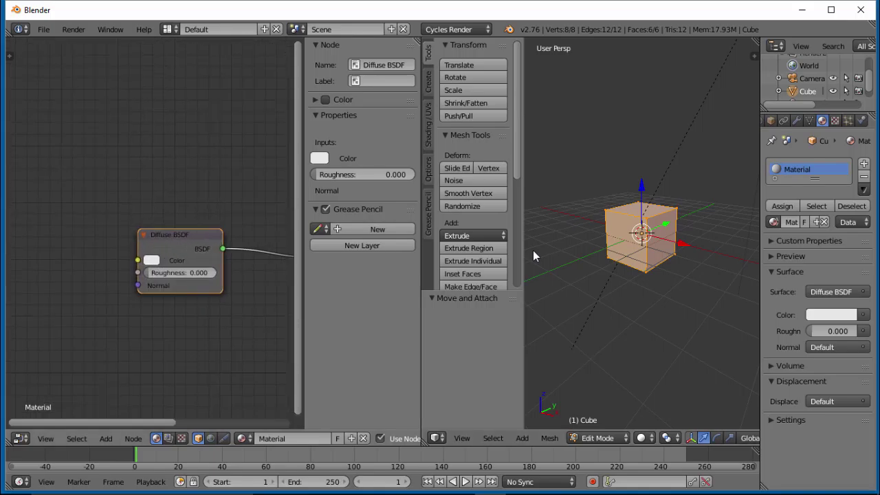
key(shift+a)
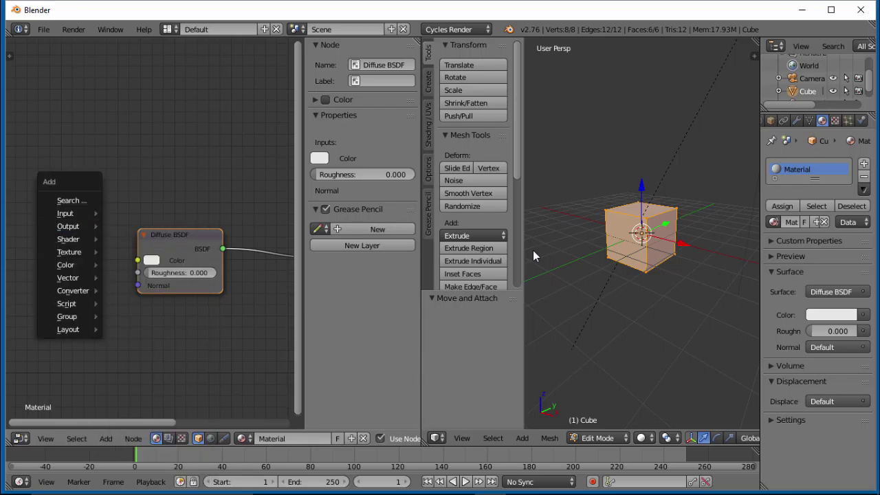
mouse_move(69, 252)
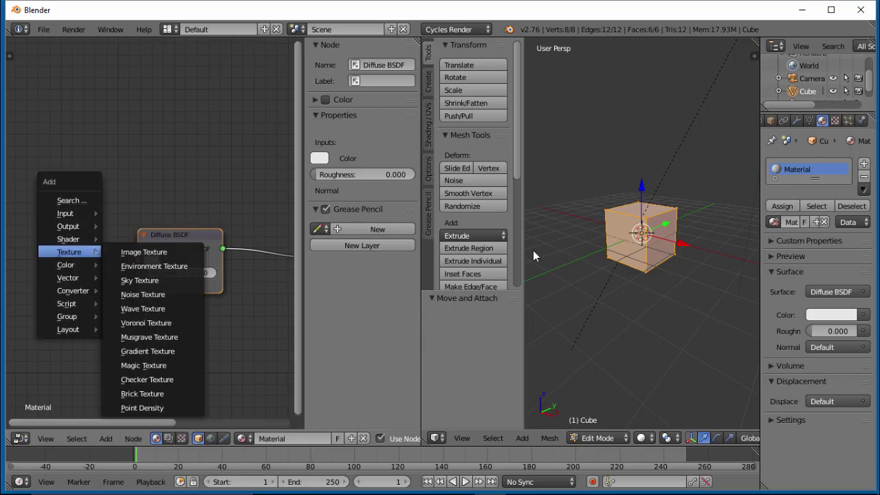
click(143, 252)
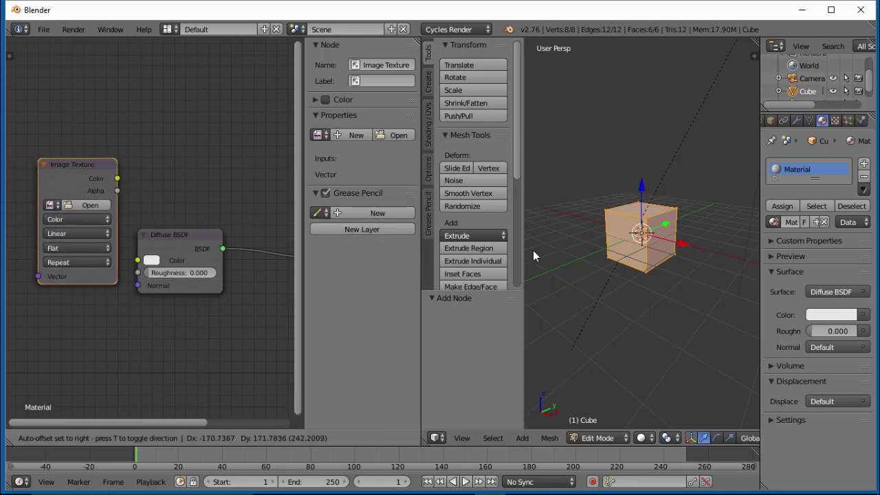
click(47, 161)
Assign the box image to the Image Texture node and link its Color output to the Diffuse BSDF Color input
click(52, 205)
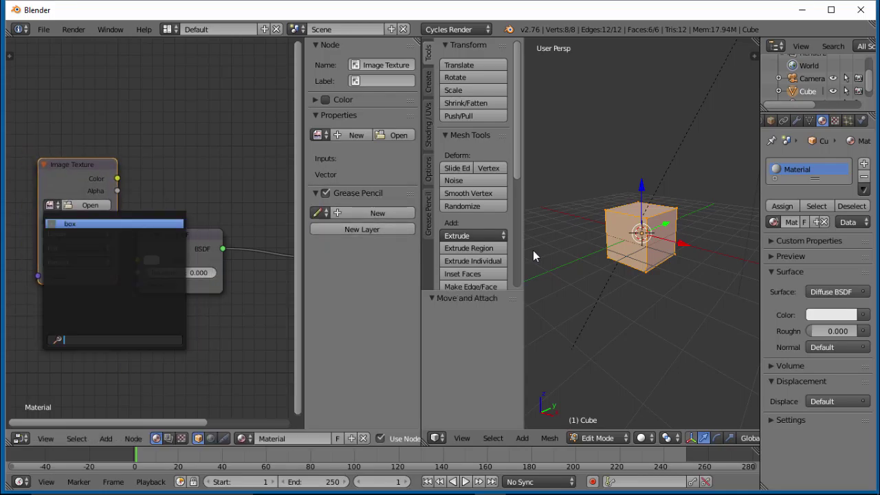
key(Escape)
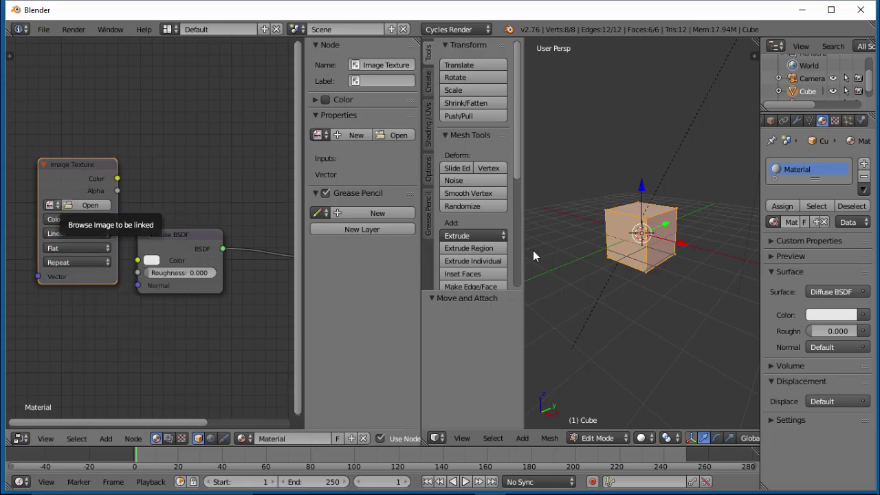
click(53, 205)
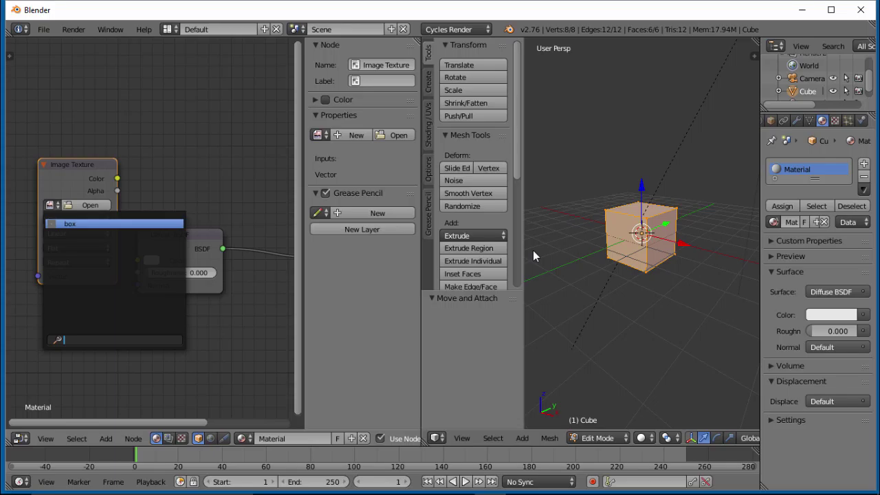
key(Return)
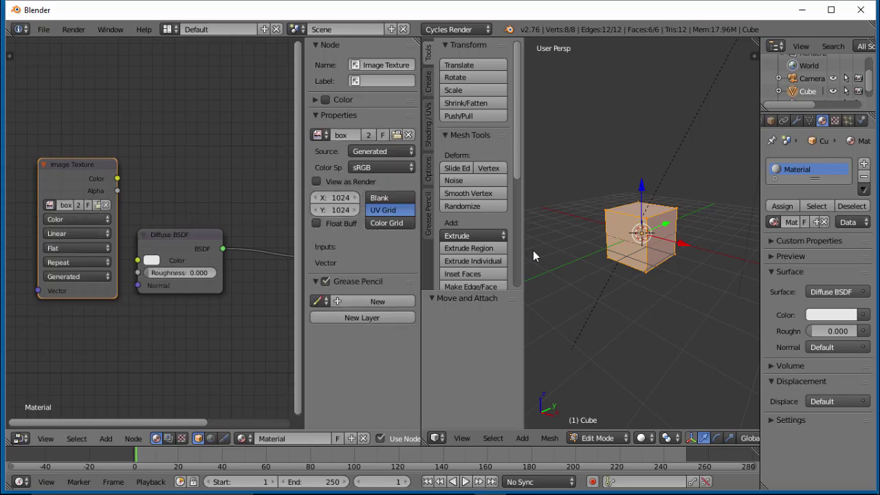
mouse_move(118, 179)
mouse_down()
mouse_move(137, 196)
mouse_move(138, 222)
mouse_move(118, 179)
mouse_move(131, 183)
mouse_move(138, 260)
mouse_up()
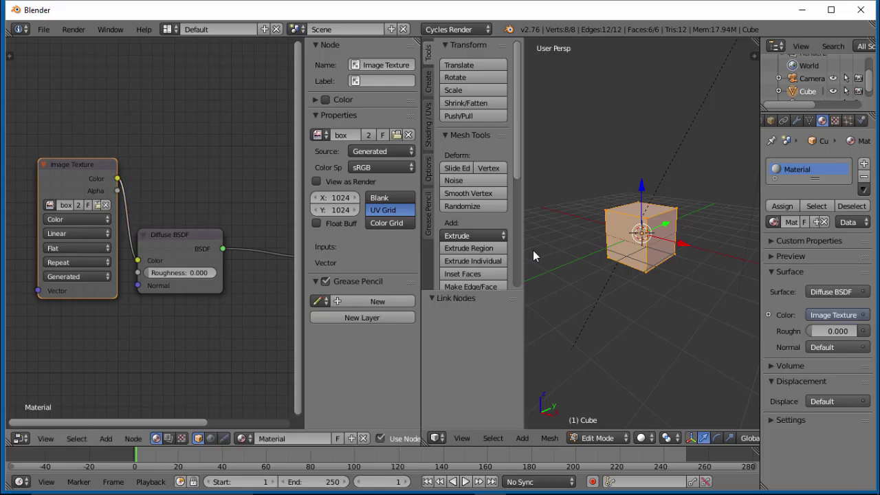
Set the 3D viewport shading to Texture and inspect the grid on the cube's faces from several angles
click(644, 438)
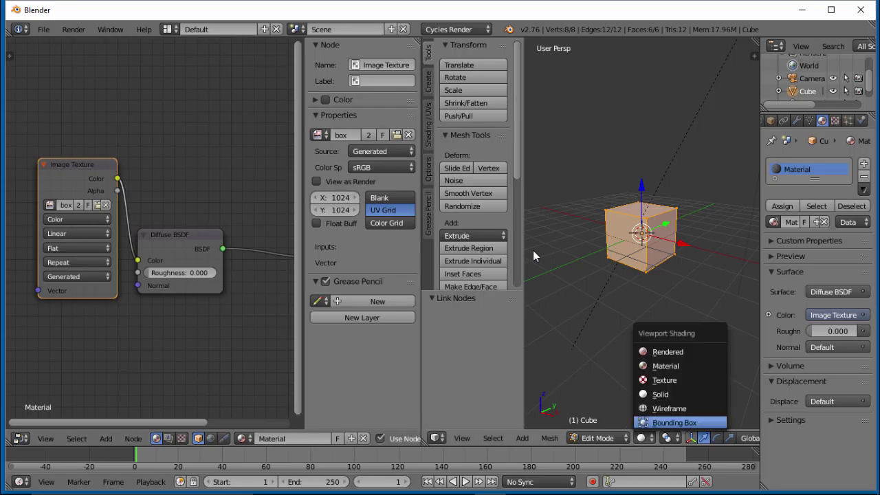
click(665, 380)
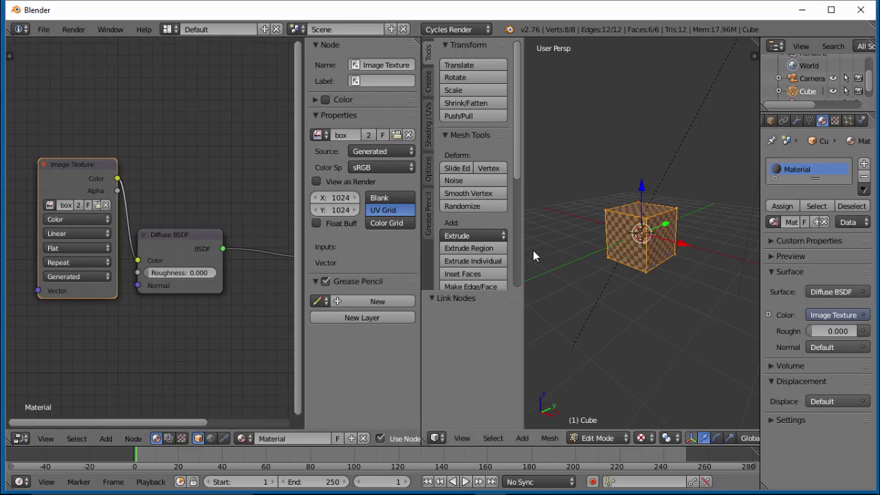
scroll(646, 303, up, 6)
middle_drag(534, 255, 534, 255)
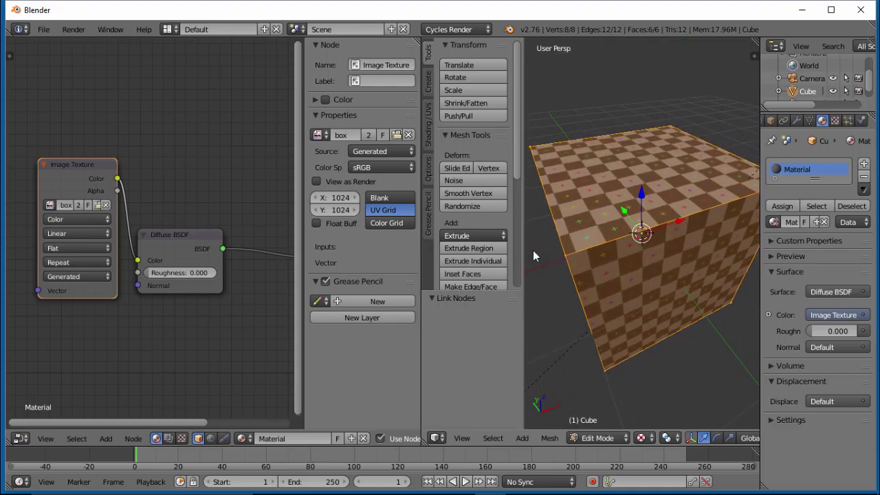
scroll(533, 255, down, 2)
scroll(533, 255, up, 3)
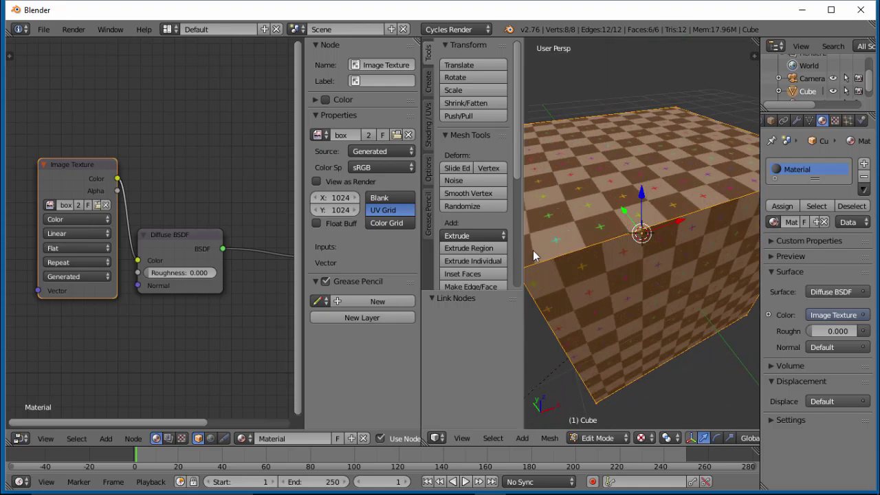
middle_drag(533, 255, 533, 255)
scroll(534, 255, down, 3)
Space out the Diffuse BSDF and Image Texture nodes and add a Texture Coordinate node ahead of them
drag(175, 236, 230, 226)
drag(77, 165, 111, 185)
scroll(150, 232, down, 4)
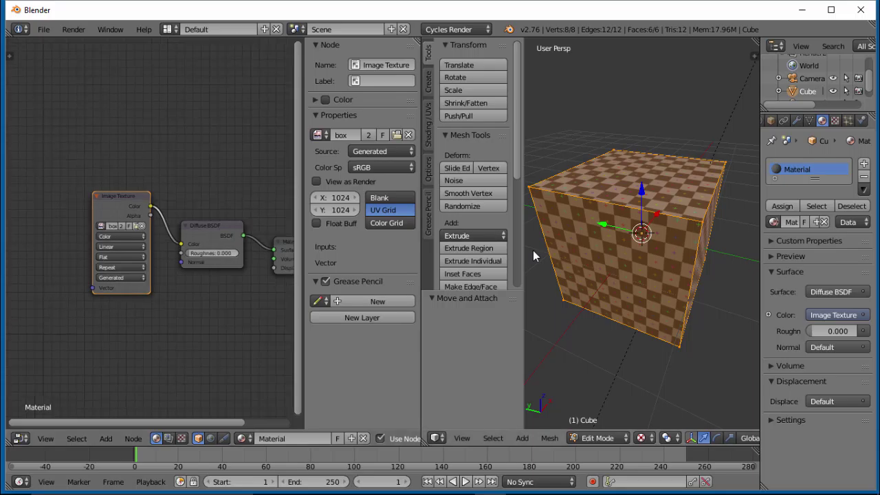
key(shift+a)
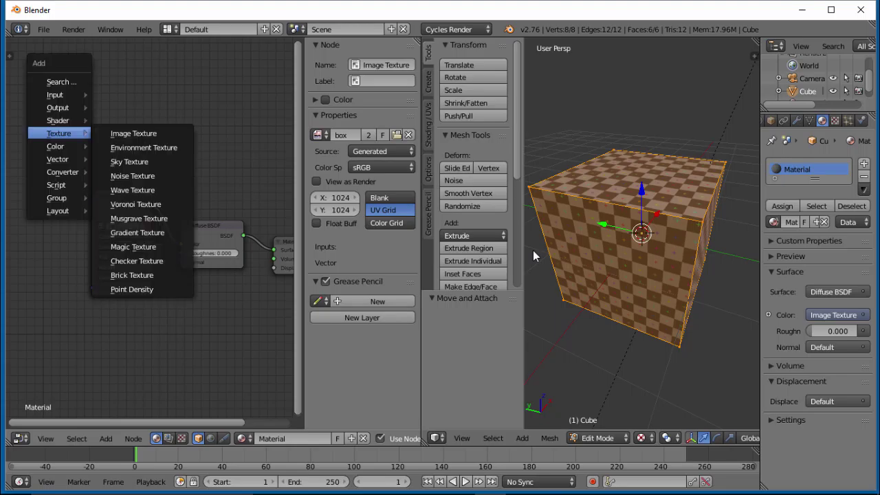
mouse_move(56, 95)
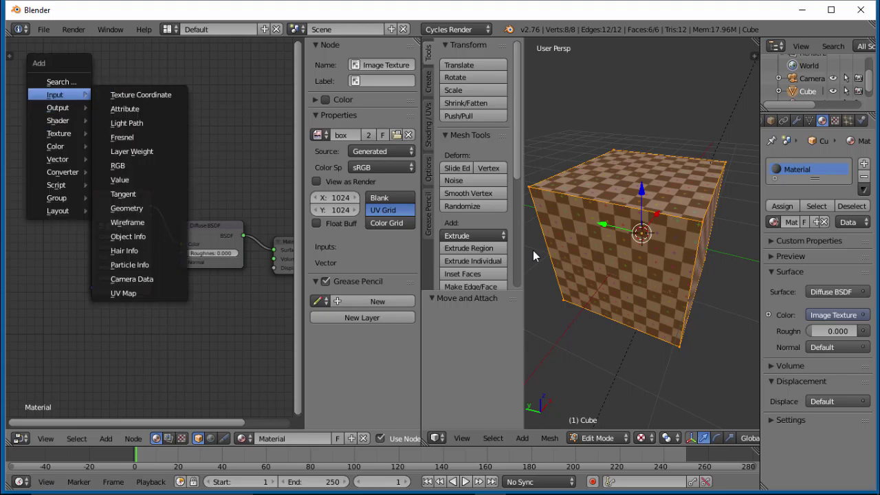
click(146, 95)
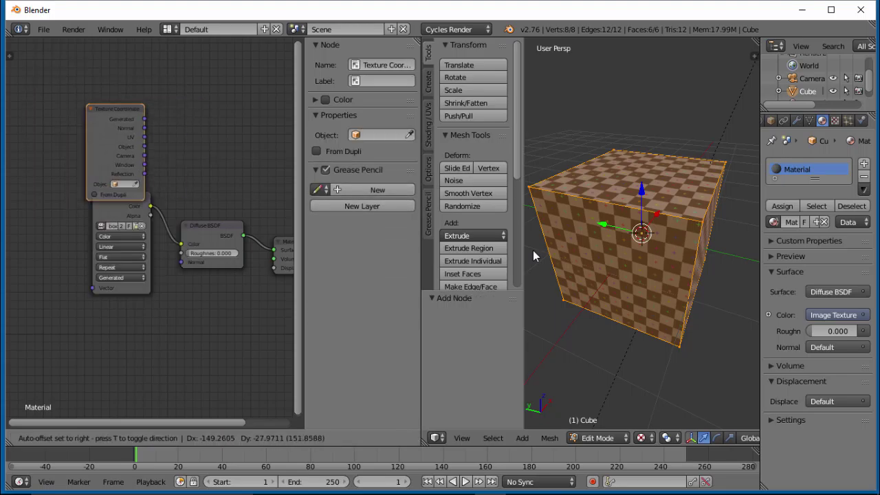
click(20, 123)
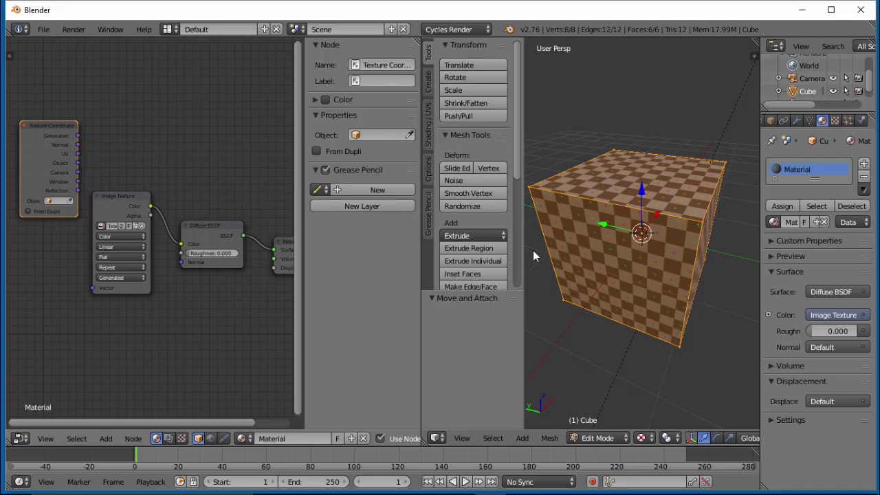
Link the Texture Coordinate UV output to the Image Texture Vector input and arrange all four nodes in a tidy row
mouse_move(78, 154)
mouse_down()
mouse_move(91, 162)
mouse_move(102, 194)
mouse_move(92, 288)
mouse_up()
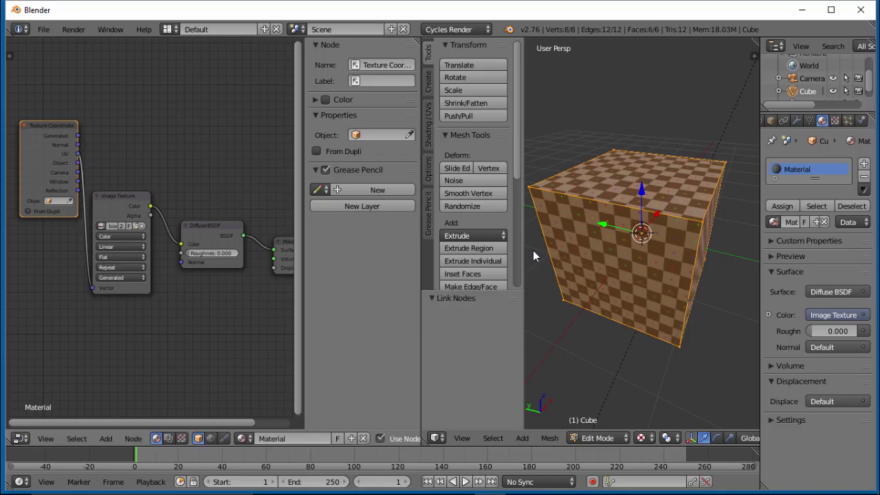
drag(121, 196, 132, 181)
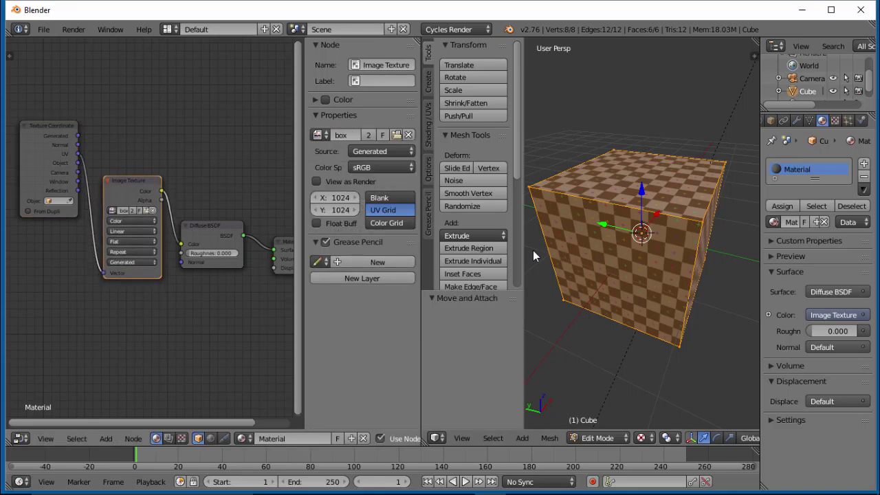
drag(49, 126, 49, 160)
click(206, 226)
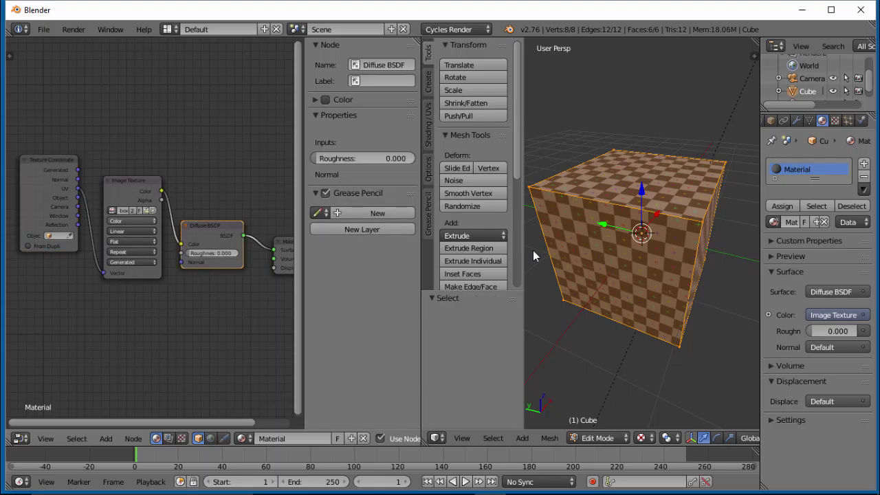
drag(207, 225, 223, 217)
drag(285, 242, 289, 227)
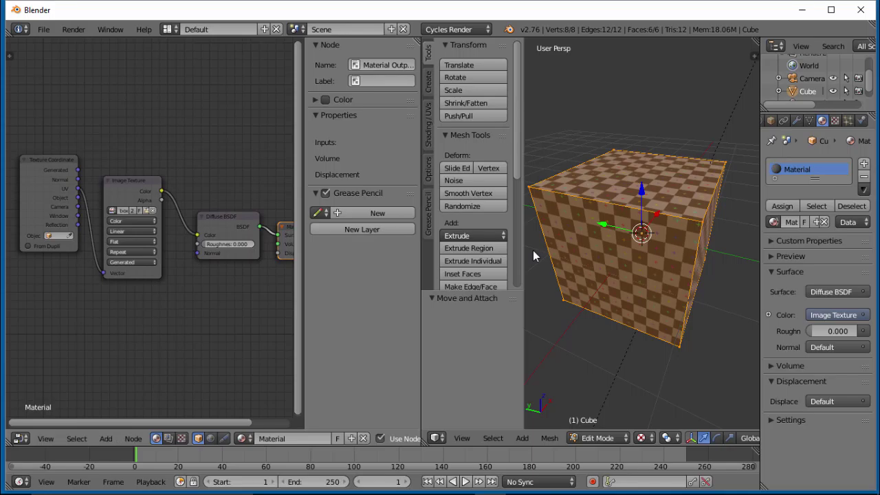
scroll(150, 227, down, 3)
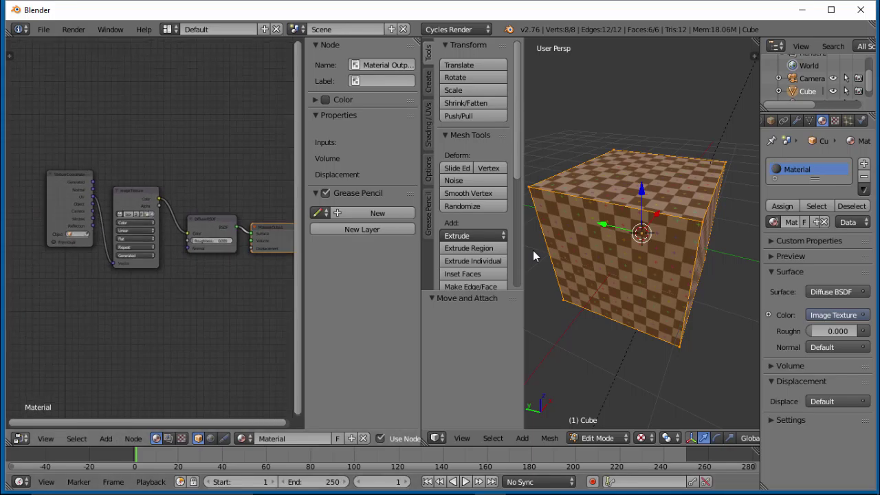
Return the node area to the UV/Image Editor and preview the cube in Object Mode with Rendered shading
click(21, 439)
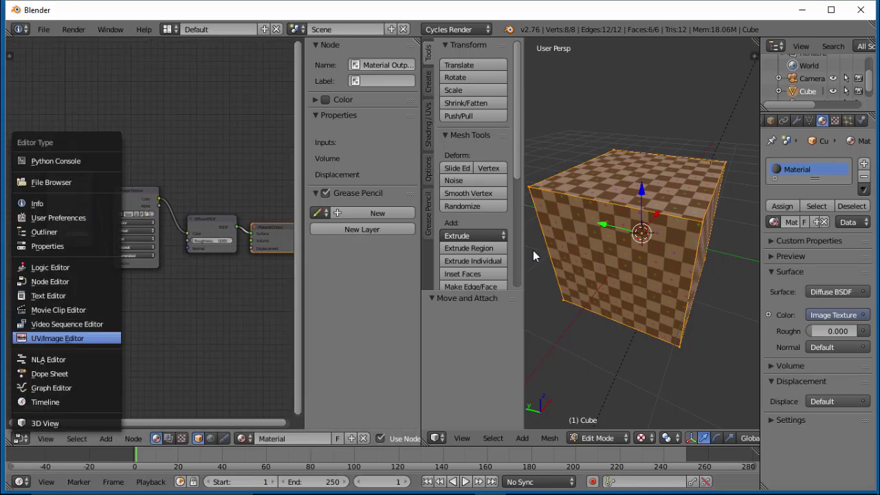
click(58, 338)
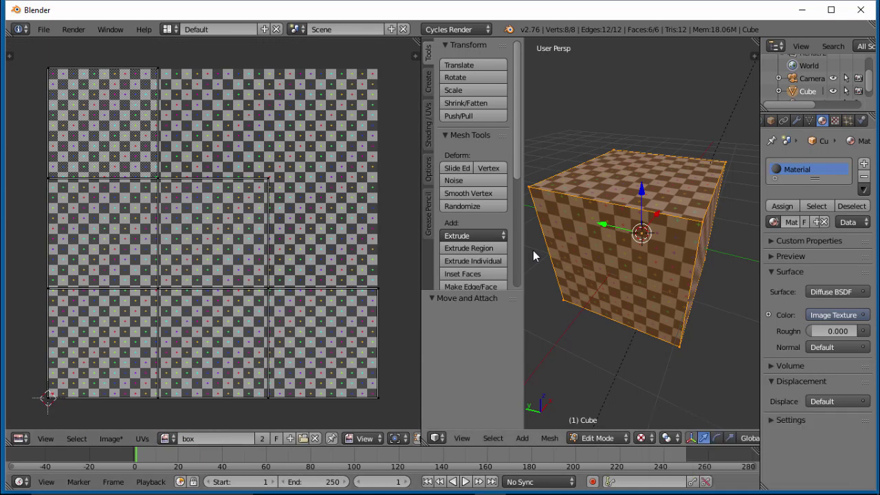
click(598, 438)
click(602, 422)
click(658, 438)
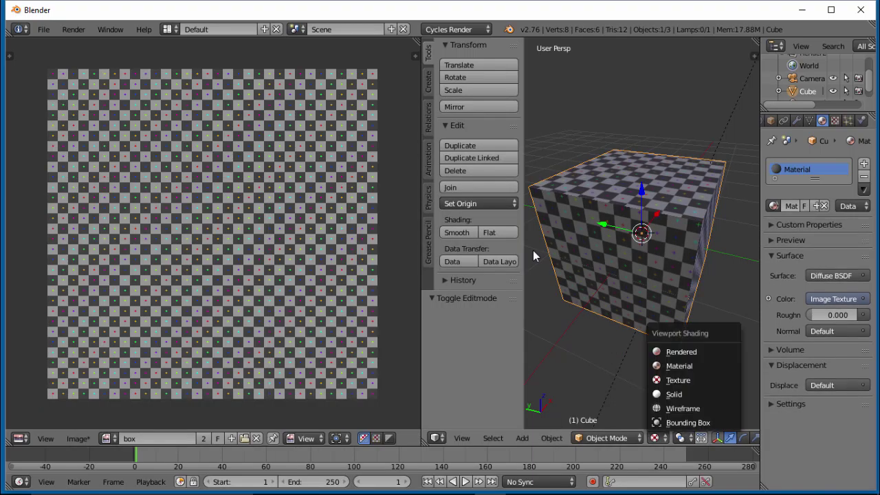
click(682, 351)
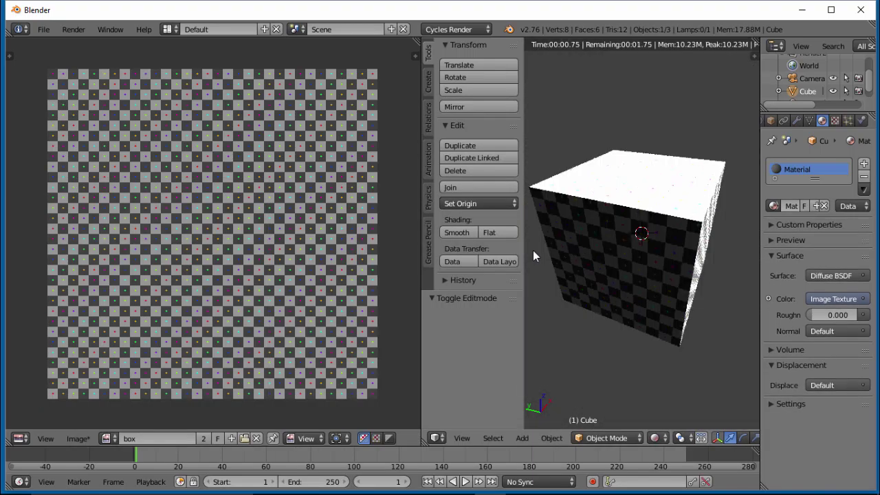
middle_drag(653, 296, 588, 241)
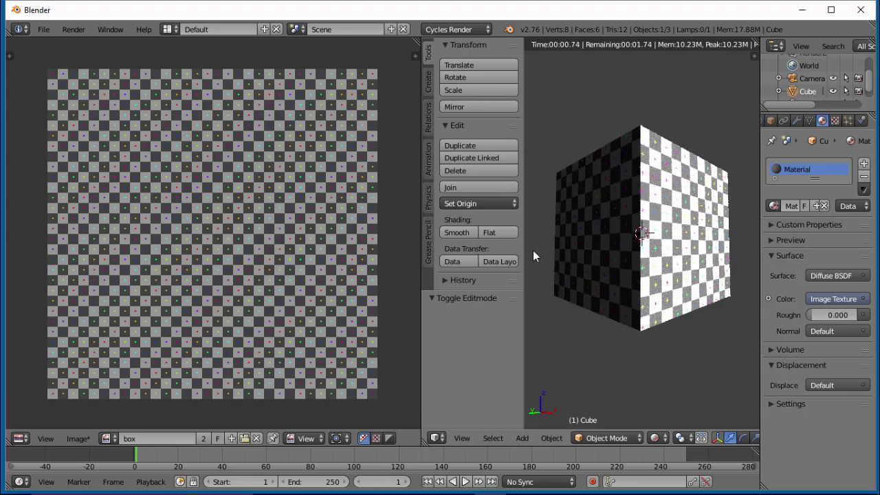
Inspect the rendered UV grid on the cube's faces from several angles, including the front view
scroll(533, 255, down, 1)
mouse_move(534, 256)
middle_down()
mouse_move(571, 312)
mouse_move(593, 321)
mouse_move(615, 316)
middle_up()
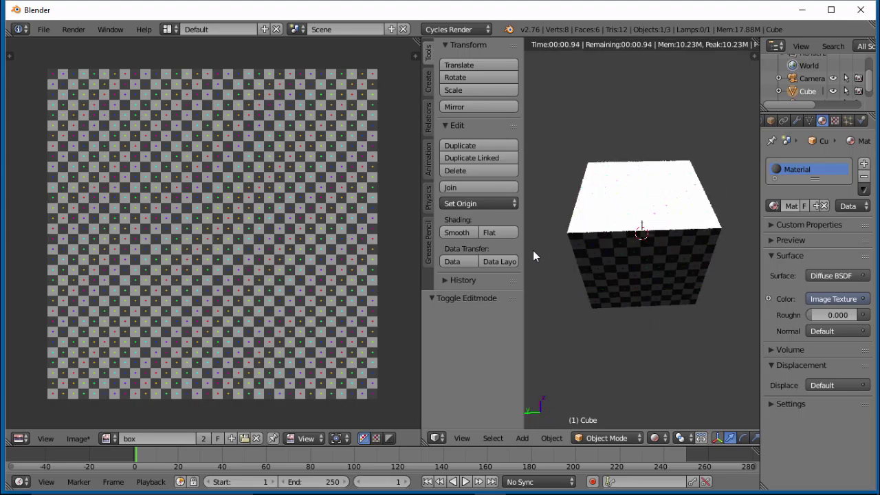
middle_drag(533, 256, 553, 203)
middle_drag(534, 256, 585, 271)
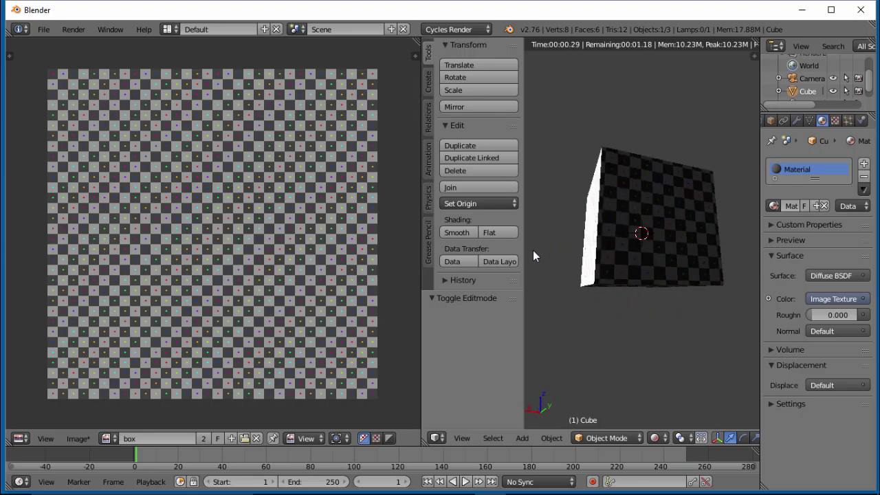
middle_drag(533, 256, 471, 200)
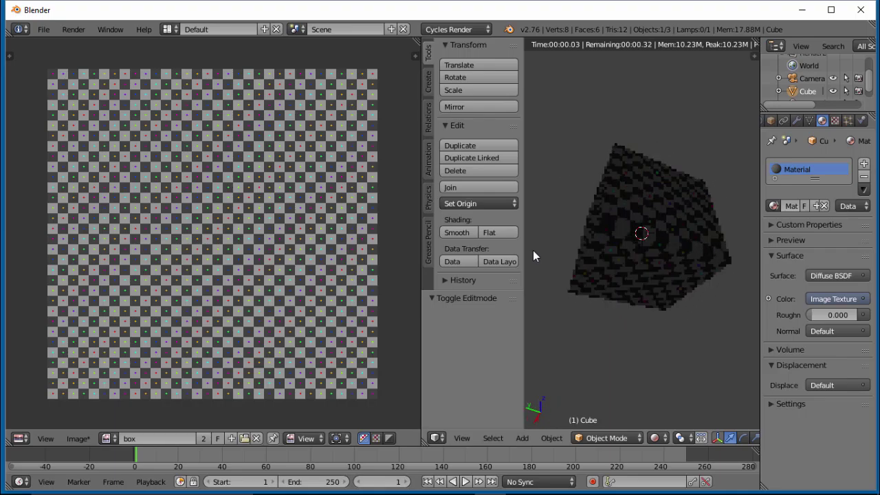
middle_drag(533, 256, 534, 256)
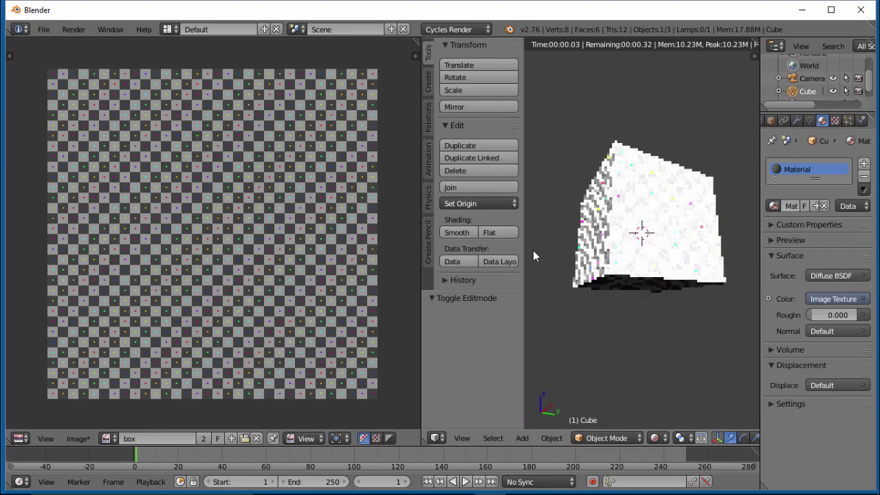
key(KP_7)
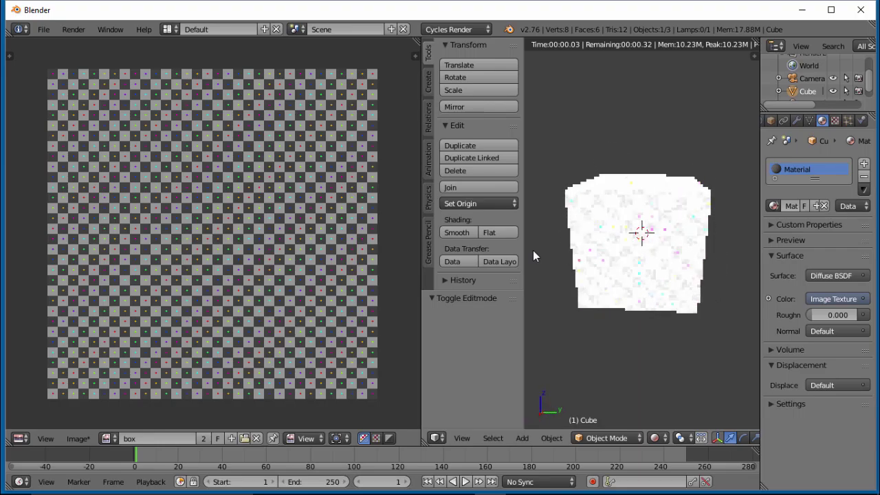
middle_drag(534, 255, 568, 262)
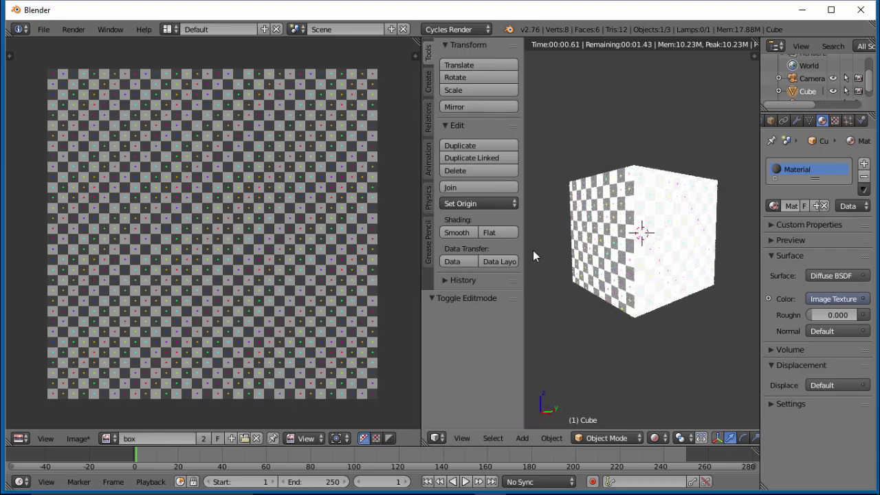
key(KP_1)
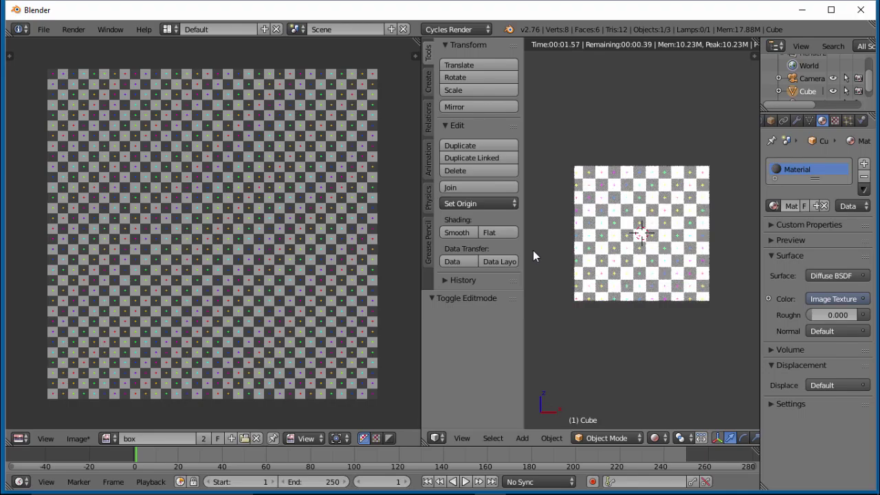
middle_drag(534, 256, 539, 255)
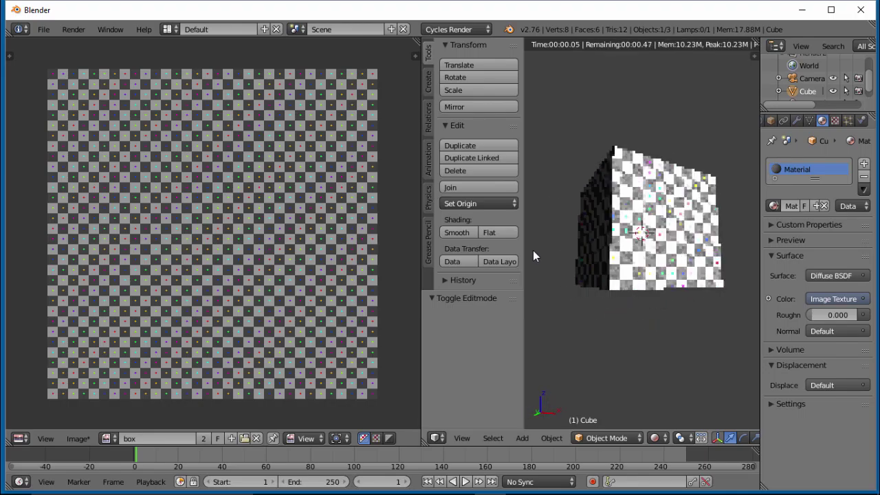
middle_drag(534, 251, 534, 251)
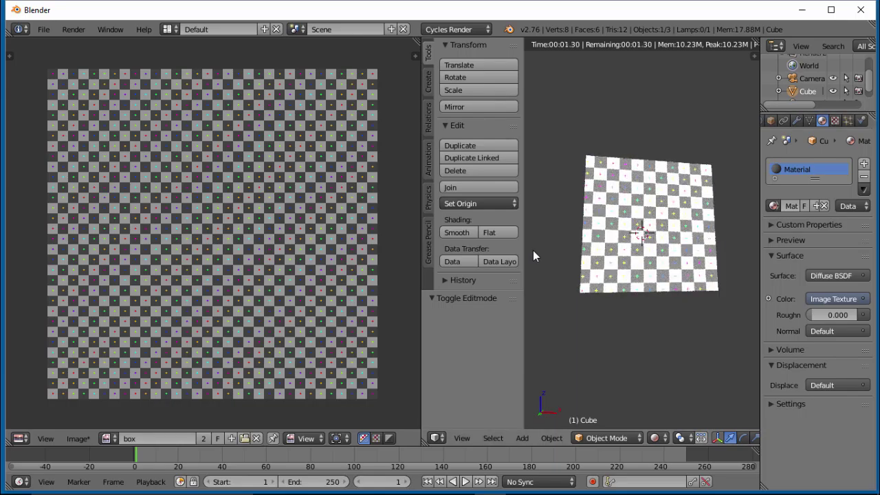
Switch the 3D viewport to Solid shading, select the sun lamp and set its emission strength to 20
key(z)
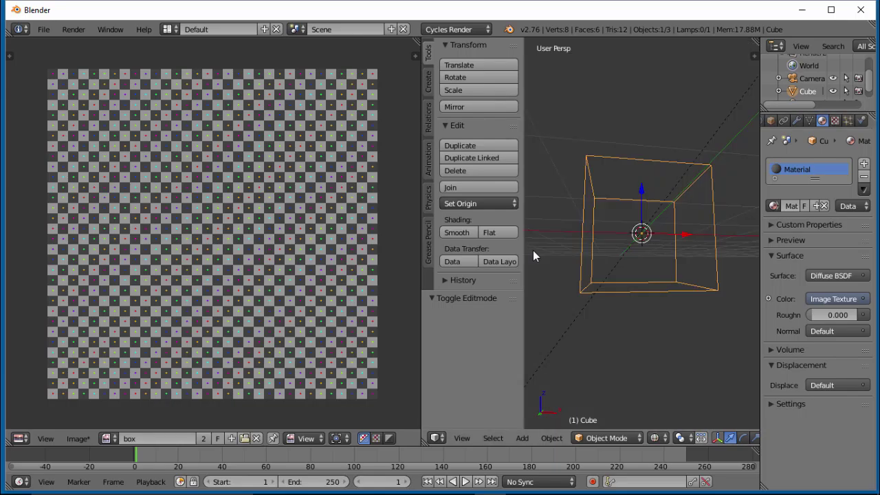
key(z)
scroll(534, 256, down, 1)
right_click(578, 317)
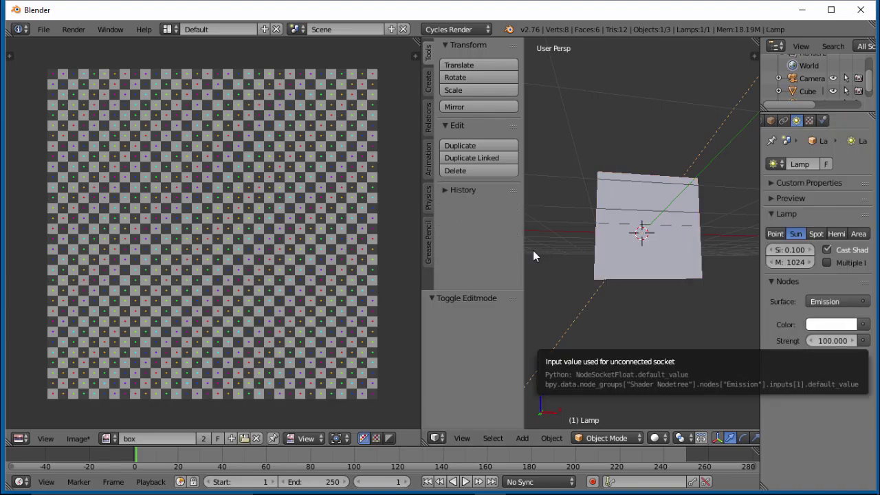
click(832, 341)
text(20)
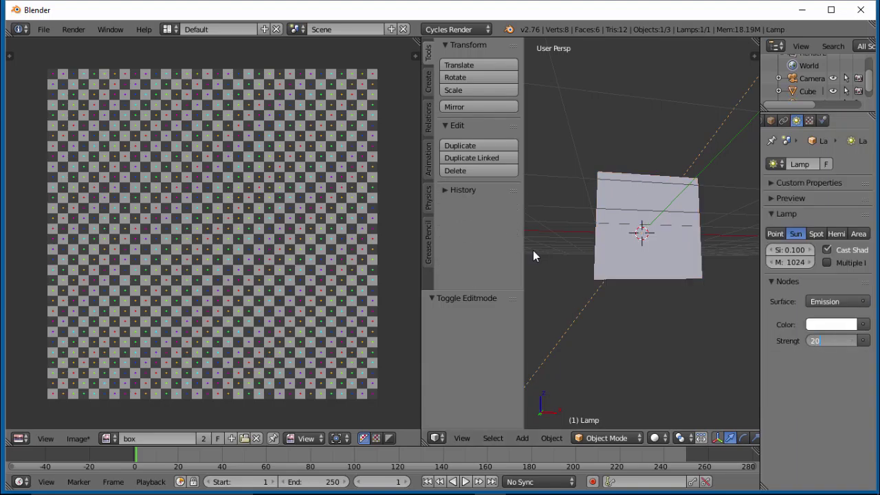
key(Return)
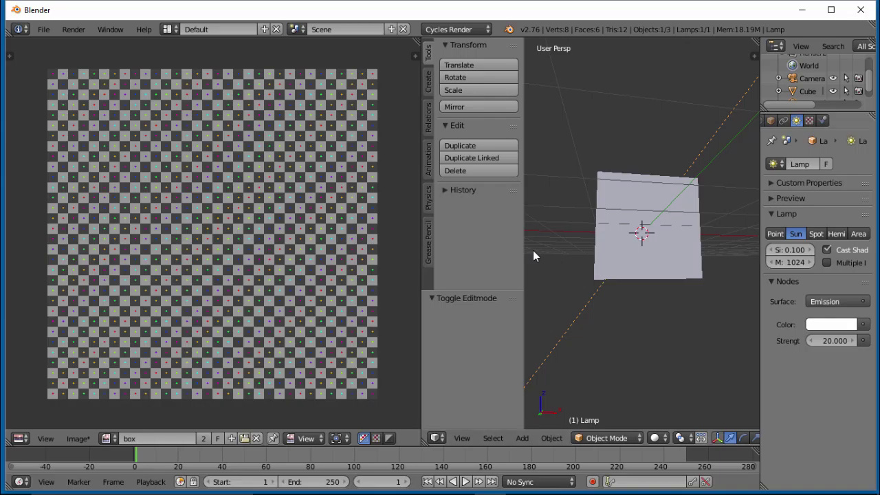
Preview the cube in Rendered shading and examine the grid under the adjusted light from near and far
click(658, 439)
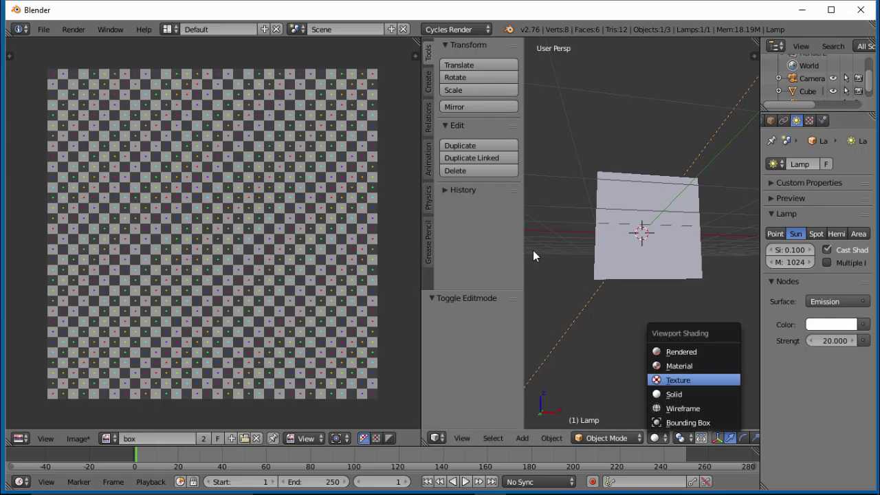
click(677, 351)
middle_drag(533, 251, 534, 251)
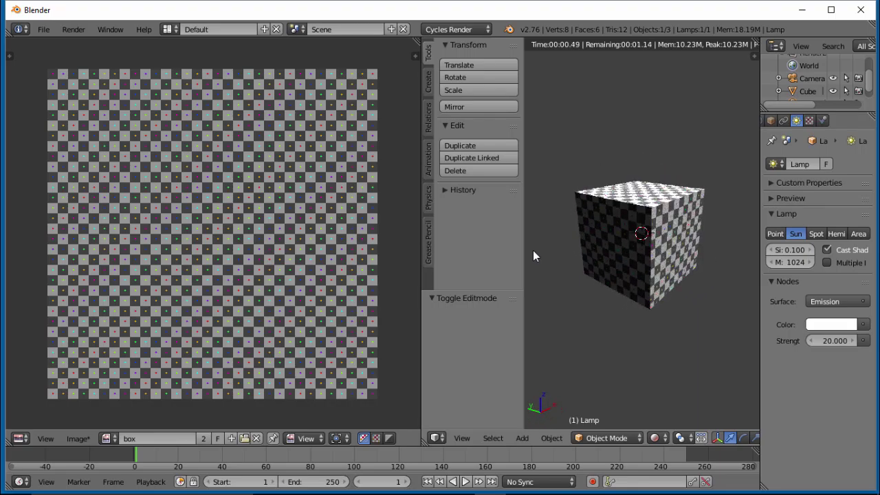
scroll(533, 251, up, 3)
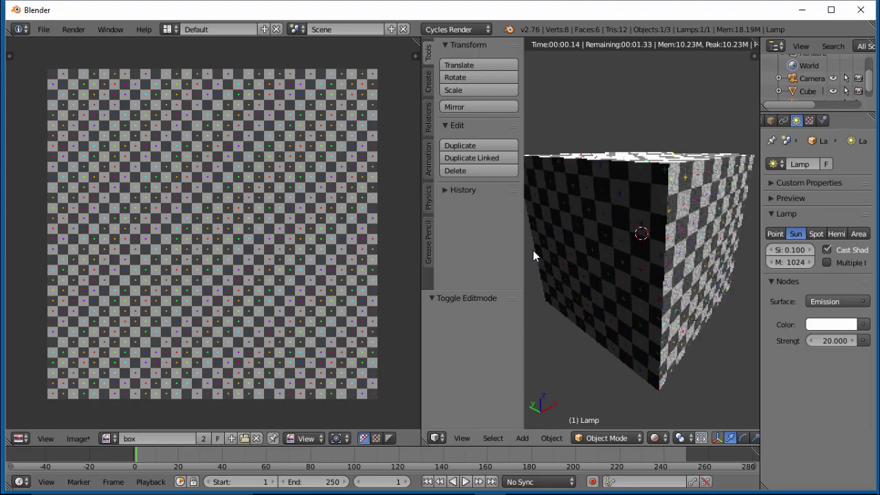
middle_drag(533, 251, 533, 251)
scroll(534, 251, down, 2)
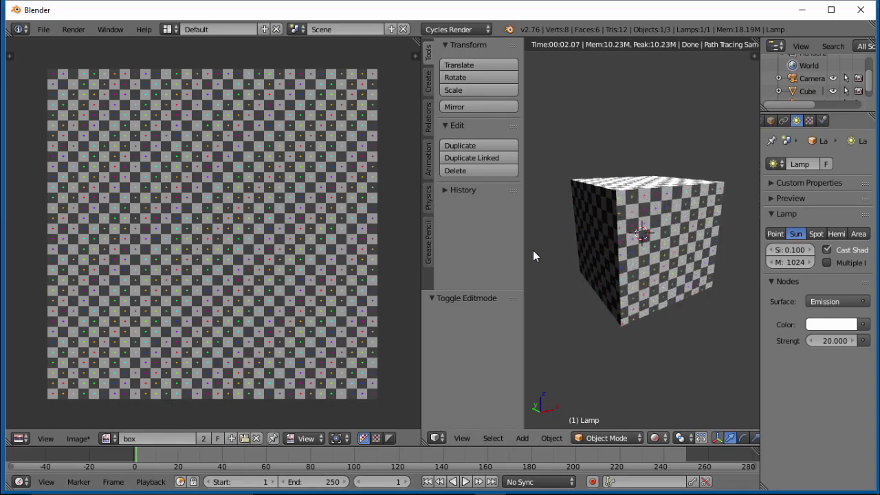
Return the 3D viewport to Solid shading, reselect the cube, enter Edit Mode and select its whole UV layout
key(z)
key(z)
key(ctrl+z)
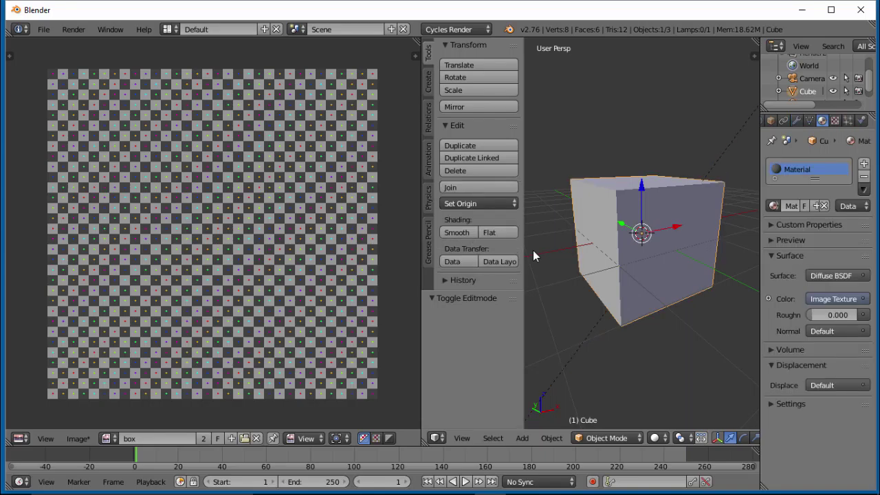
click(608, 438)
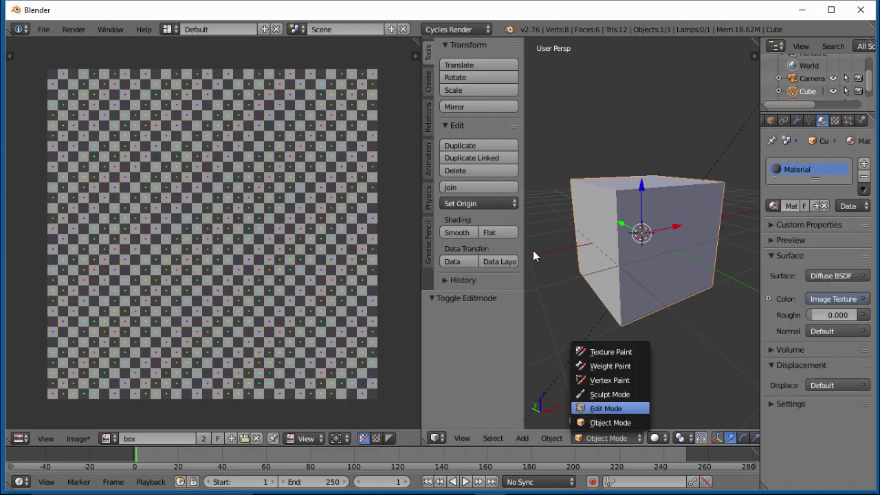
key(Return)
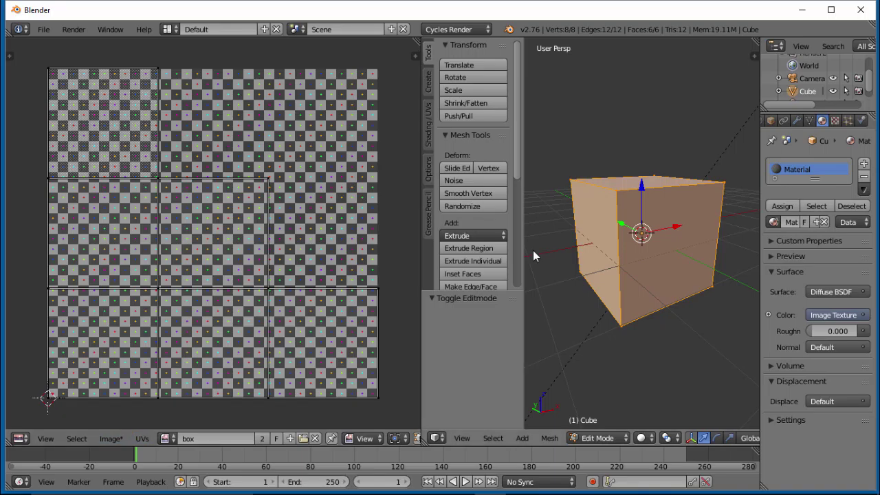
key(a)
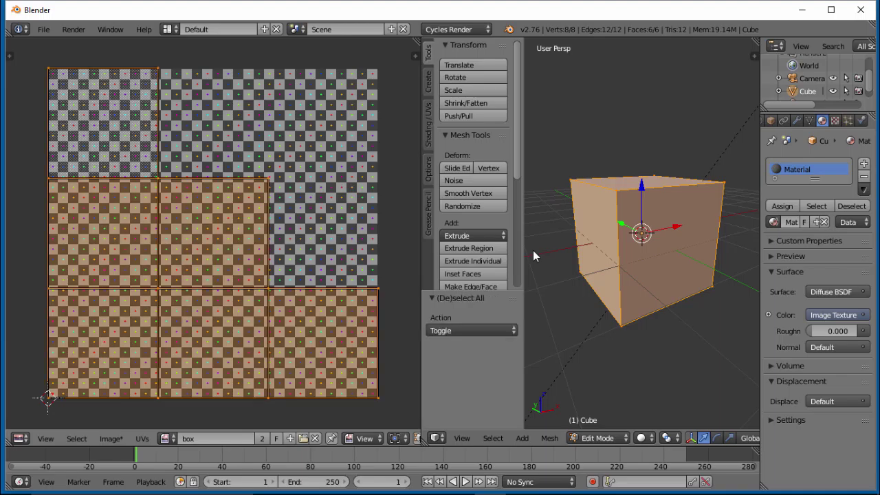
click(142, 439)
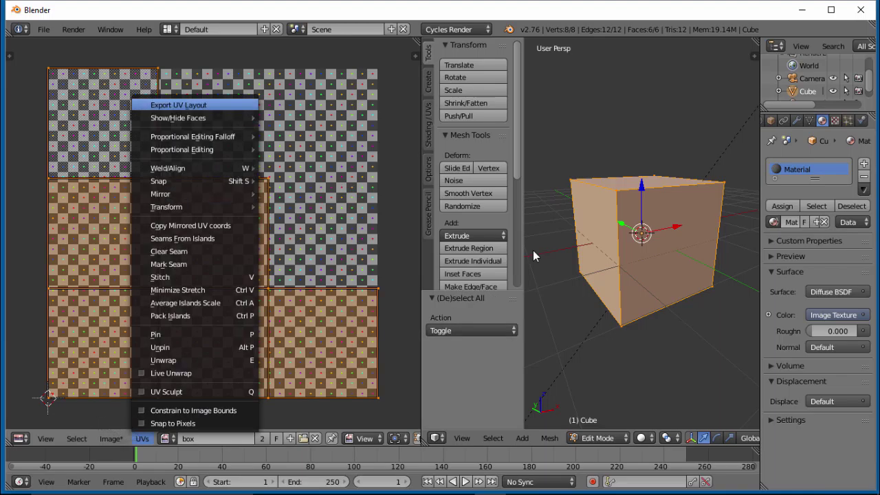
key(Return)
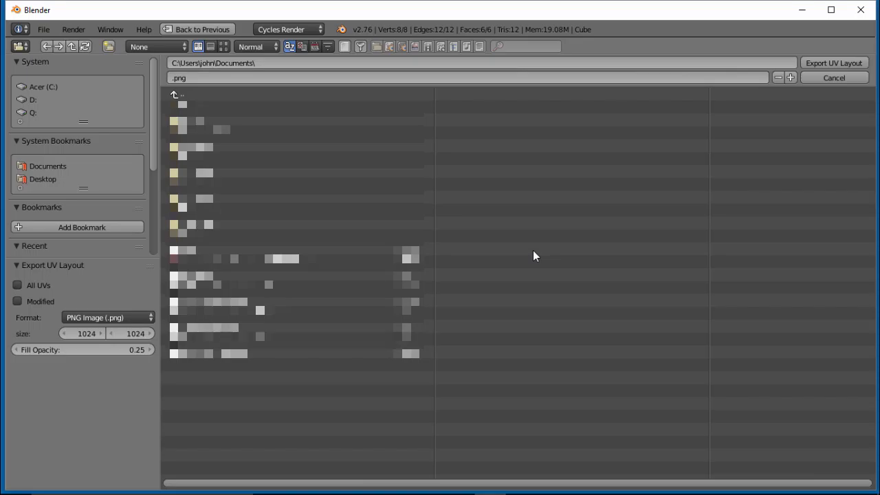
click(834, 78)
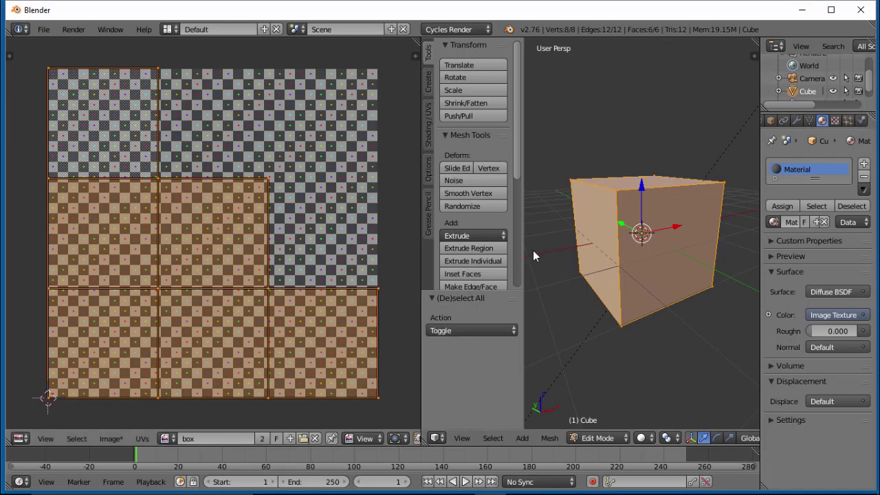
Load the image box_num_uv.png behind the cube's UV layout in the UV/Image Editor
scroll(213, 234, down, 1)
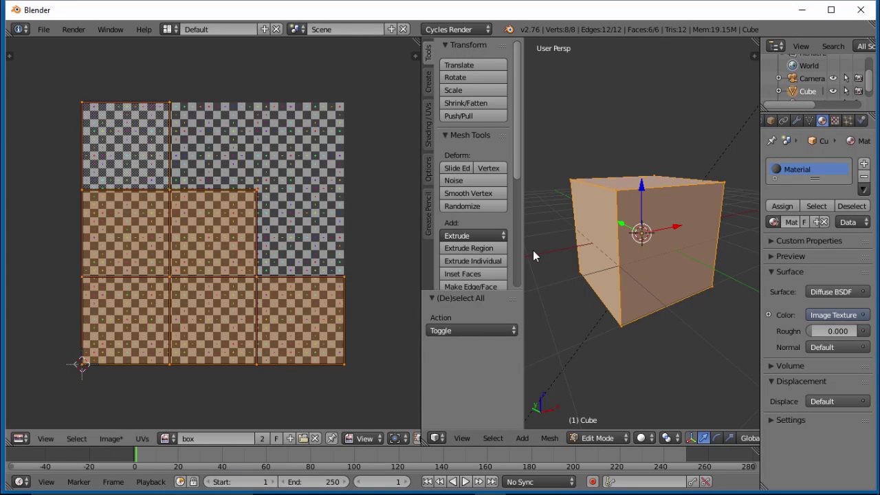
scroll(213, 233, up, 1)
scroll(214, 234, down, 1)
click(303, 438)
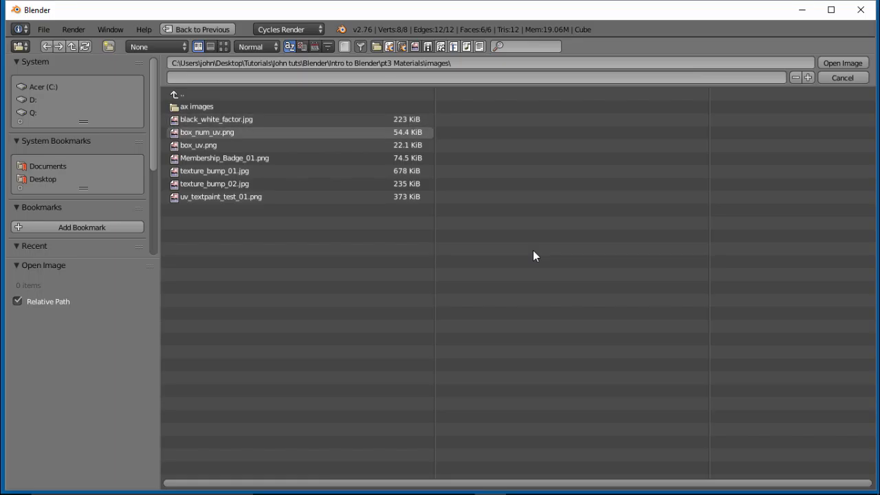
click(208, 133)
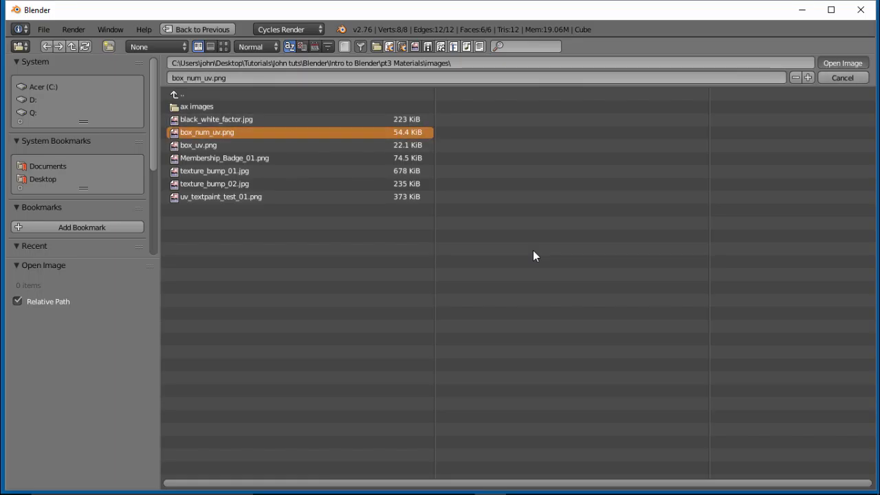
key(Return)
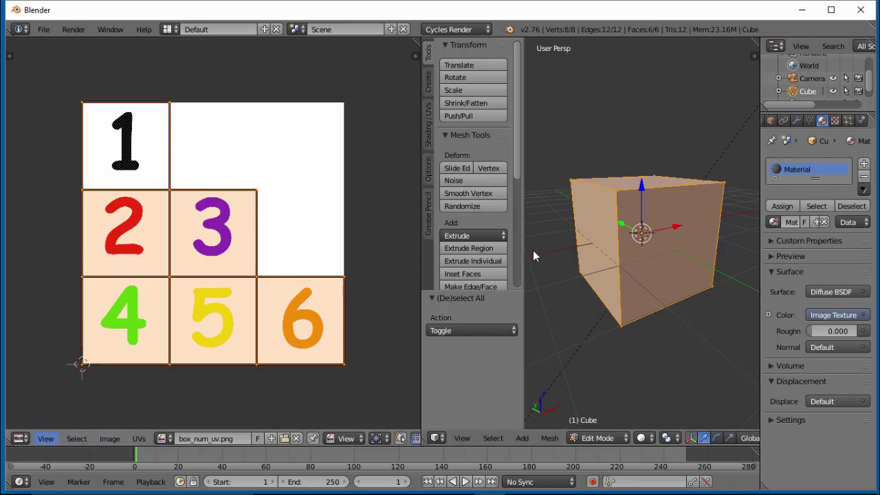
Change the UV/Image Editor area to the Node Editor and assign box_num_uv.png to the Image Texture node
click(20, 438)
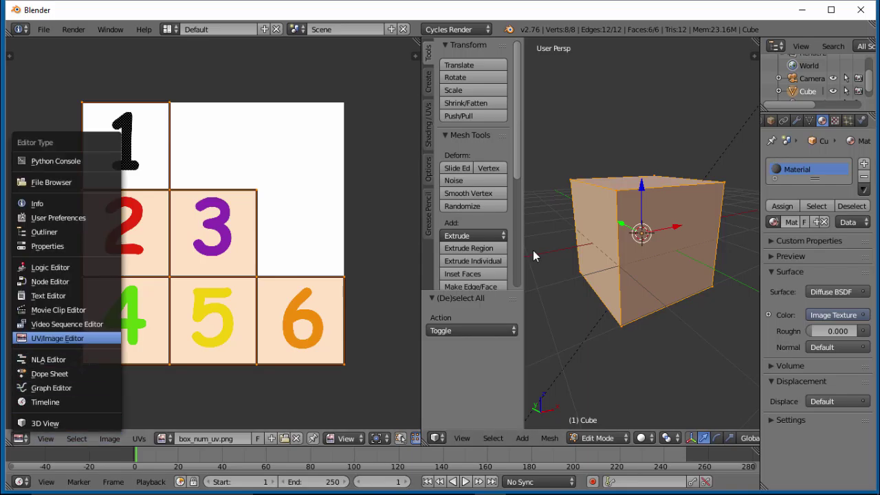
click(50, 281)
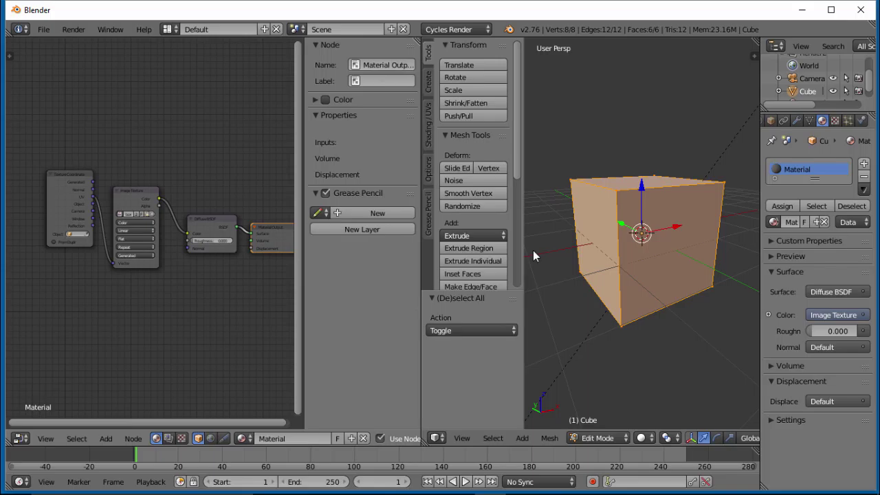
scroll(149, 228, down, 1)
scroll(149, 229, up, 5)
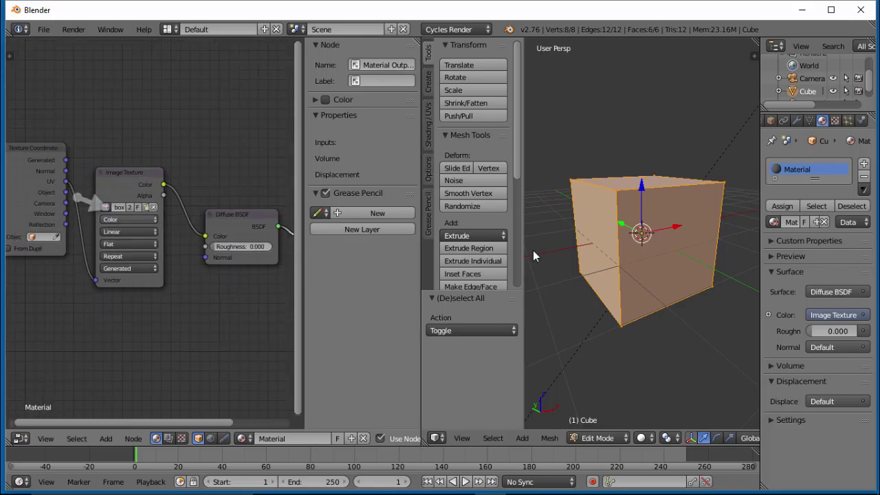
click(105, 207)
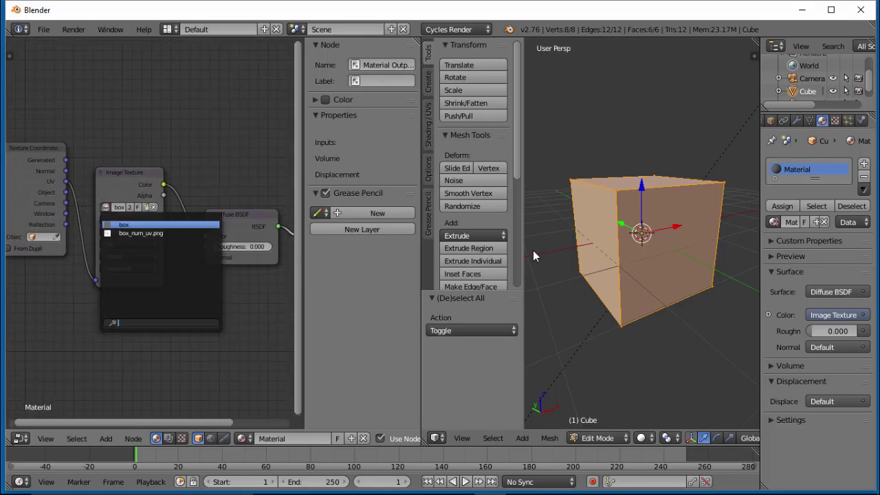
click(141, 233)
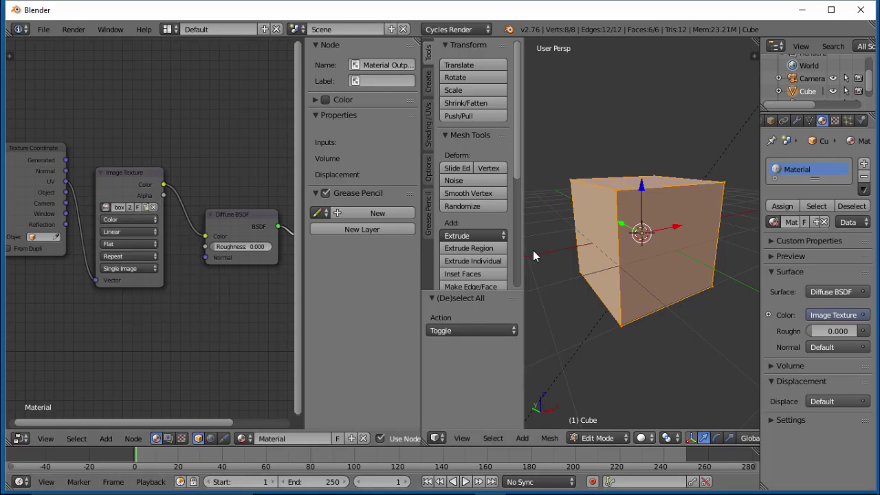
Set the 3D viewport to Rendered shading and check the numbers on the cube's faces from several angles
click(645, 438)
click(667, 352)
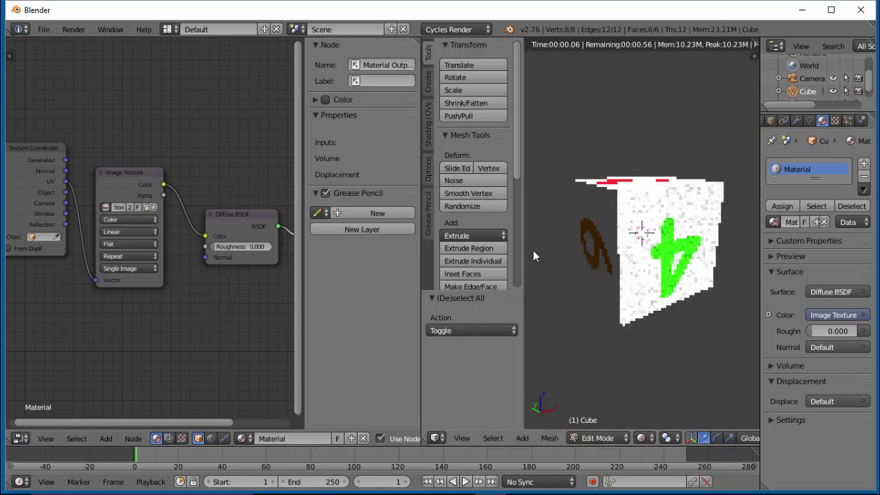
mouse_move(534, 256)
middle_down()
mouse_move(530, 338)
mouse_move(481, 270)
mouse_move(440, 260)
mouse_move(460, 189)
mouse_move(502, 168)
mouse_move(661, 256)
mouse_move(677, 296)
middle_up()
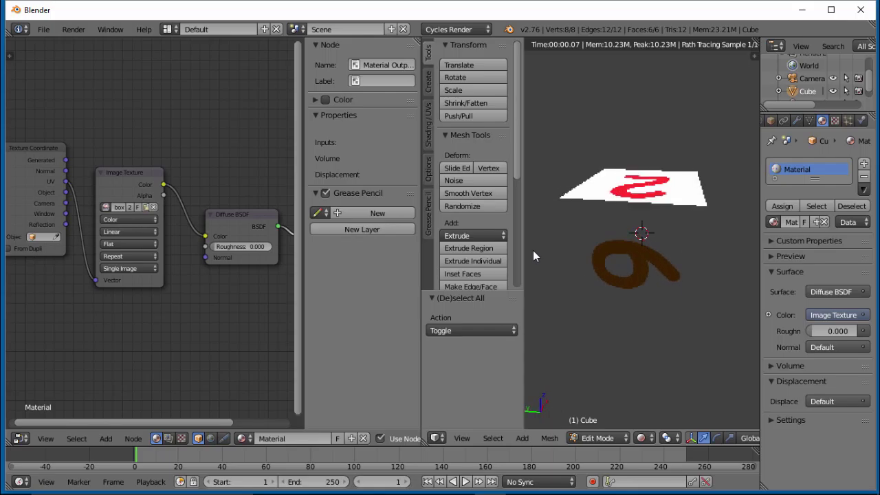
mouse_move(533, 255)
middle_down()
mouse_move(605, 210)
mouse_move(604, 186)
mouse_move(505, 213)
mouse_move(476, 256)
mouse_move(462, 306)
mouse_move(406, 316)
mouse_move(513, 253)
mouse_move(474, 244)
mouse_move(426, 182)
mouse_move(503, 263)
mouse_move(455, 318)
mouse_move(499, 238)
mouse_move(485, 196)
mouse_move(578, 172)
mouse_move(522, 251)
mouse_move(525, 212)
mouse_move(543, 271)
middle_up()
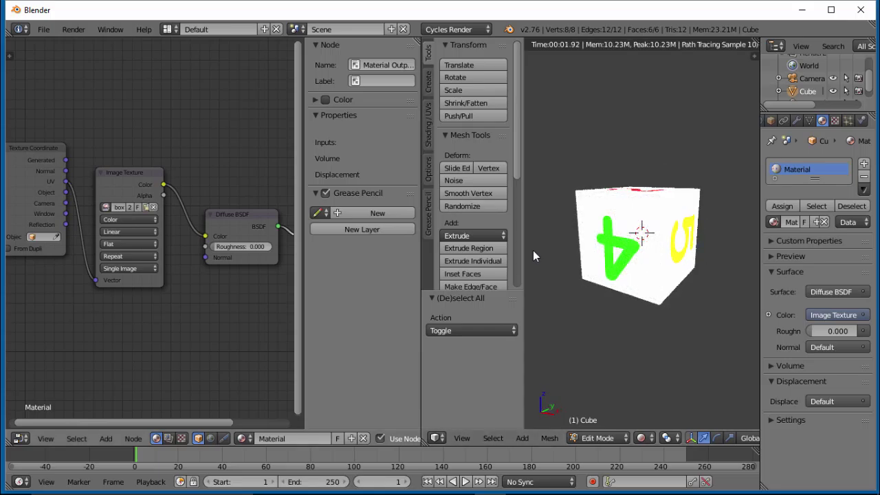
Move the Diffuse BSDF node slightly toward the Image Texture node, widening the gap before Material Output
scroll(150, 232, down, 2)
drag(227, 217, 218, 216)
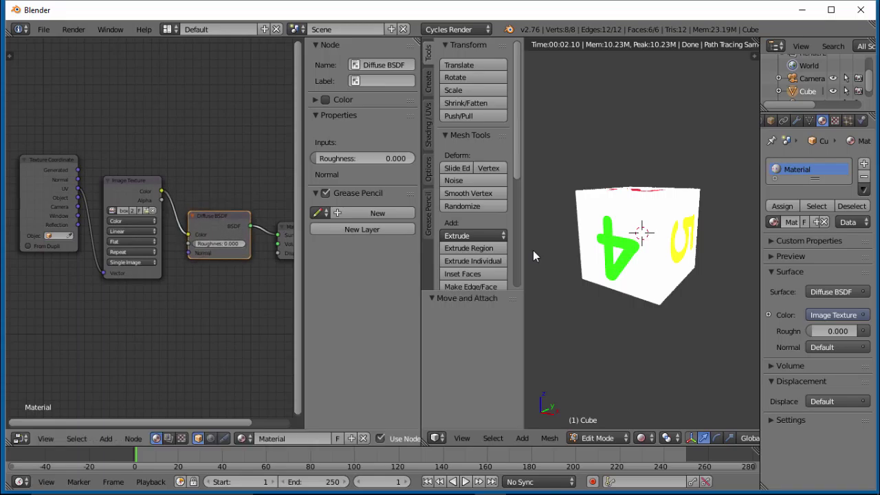